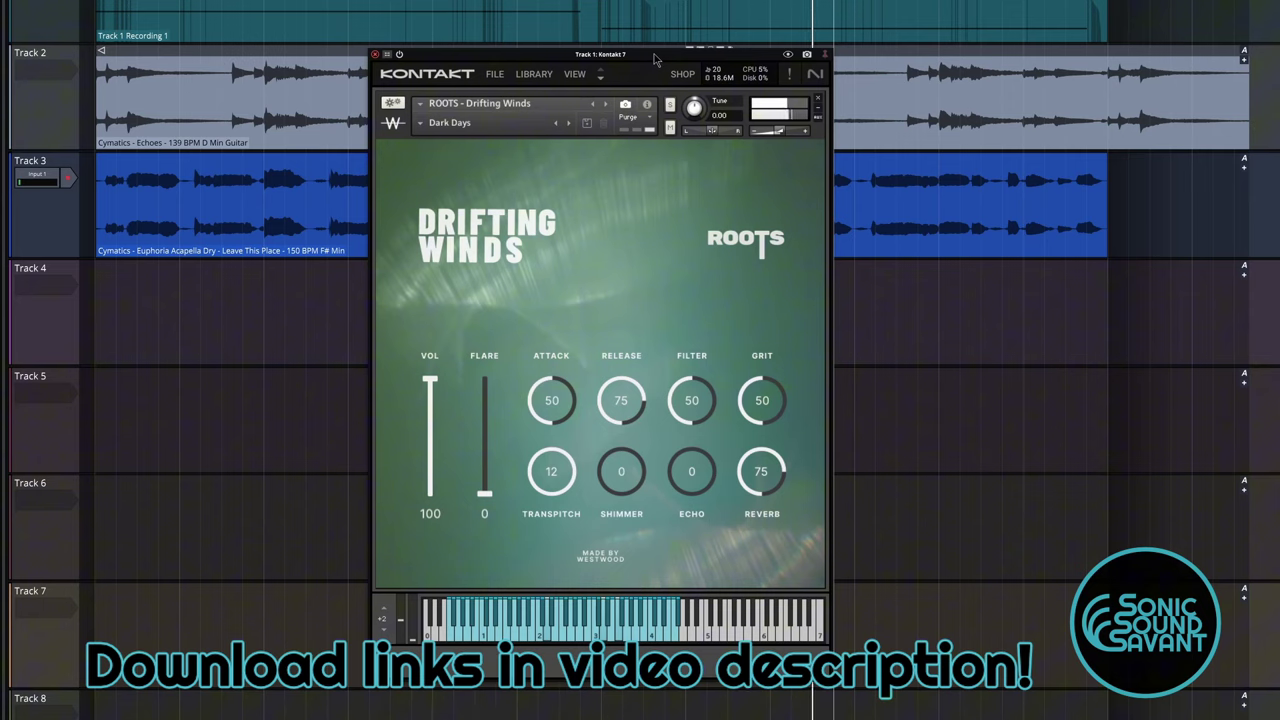
Audition the Drifting Winds, Shimmer Synth and Solar Flare snapshots of the ROOTS - Drifting Winds instrument one after another.
left_click(420, 123)
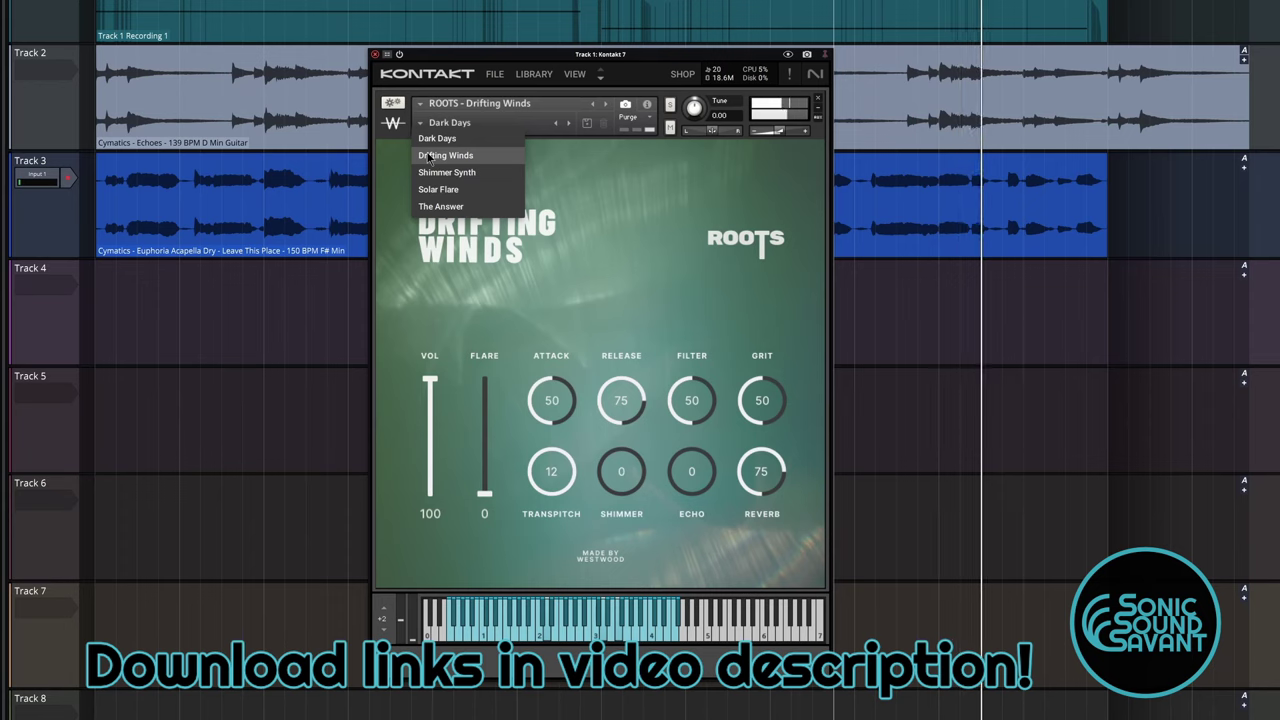
left_click(428, 156)
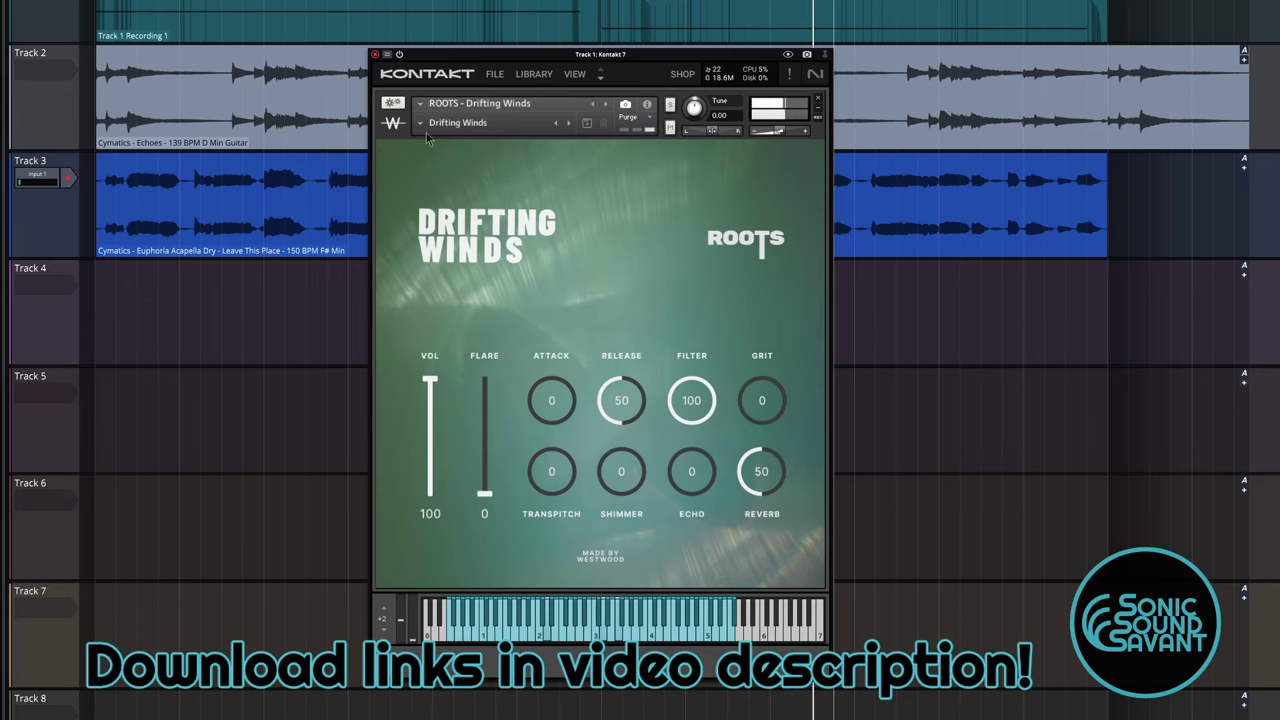
left_click(421, 123)
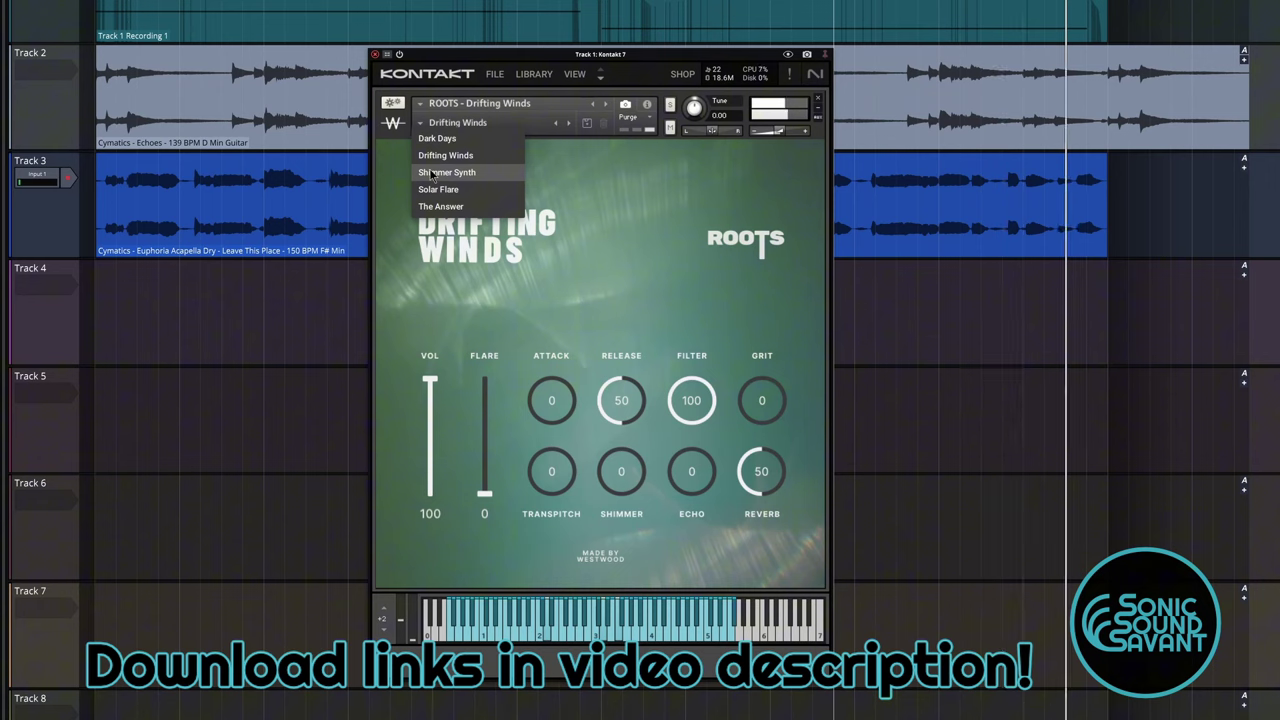
left_click(432, 173)
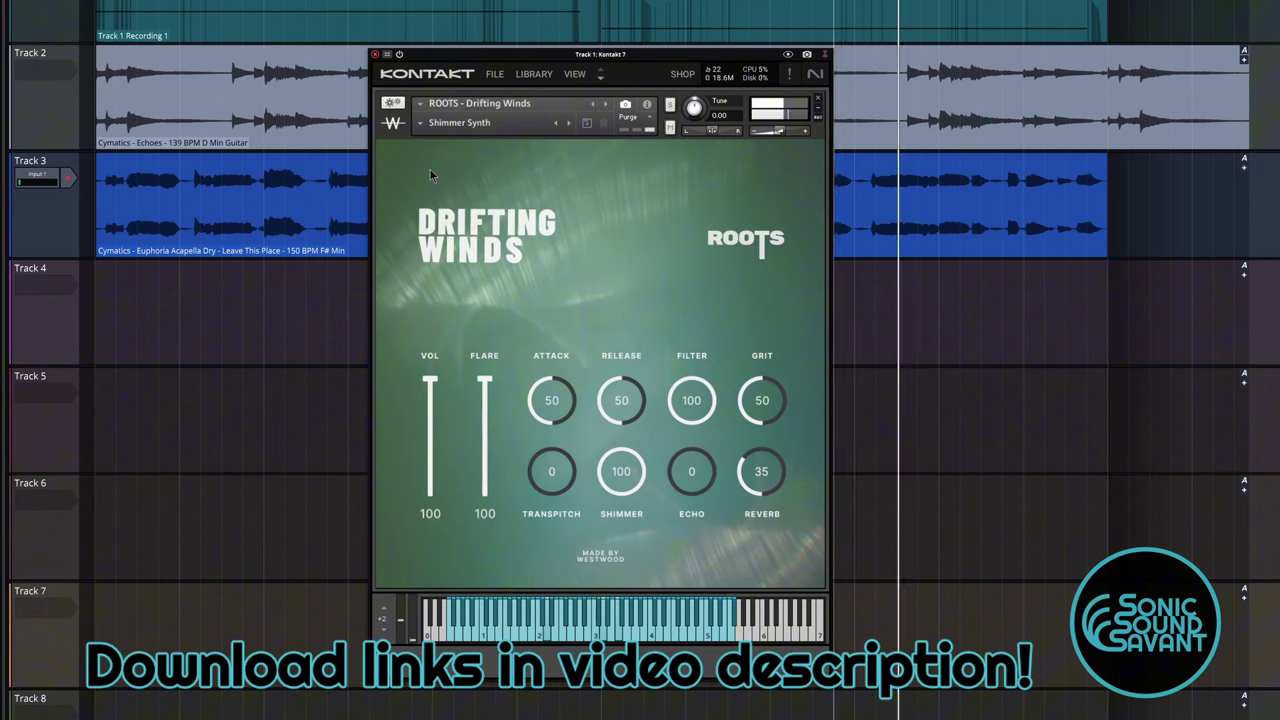
left_click(425, 122)
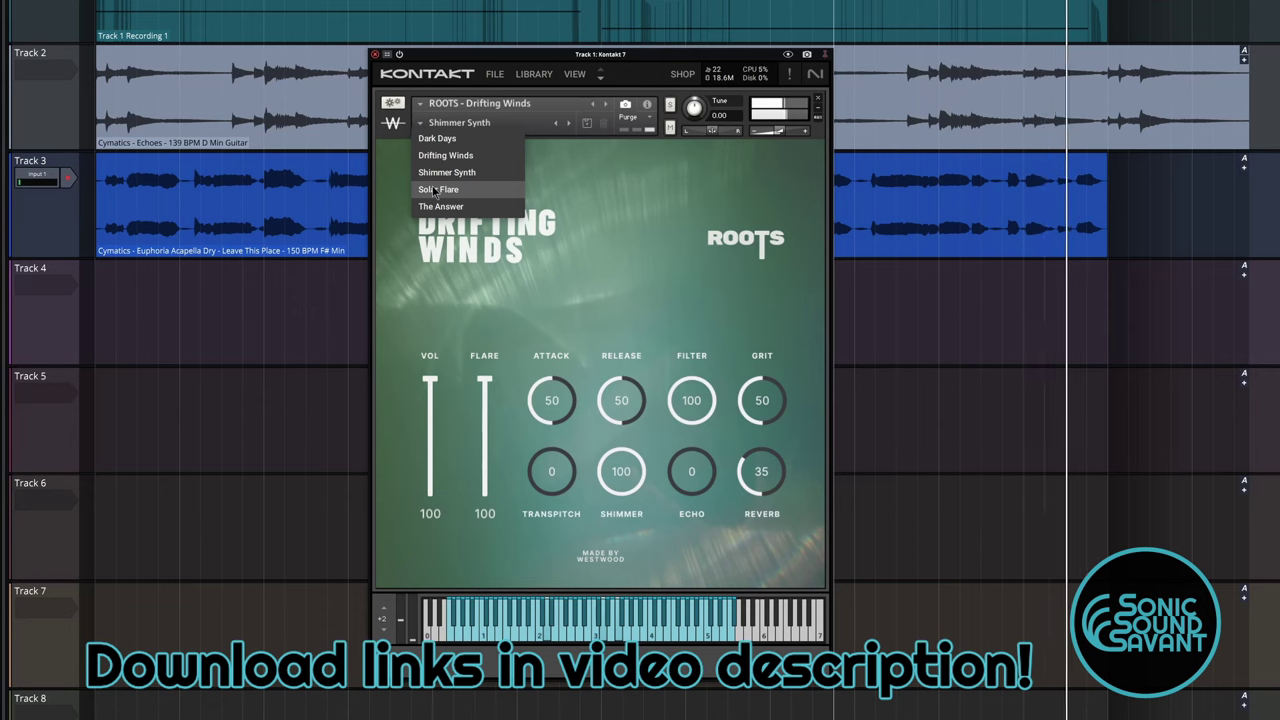
left_click(432, 189)
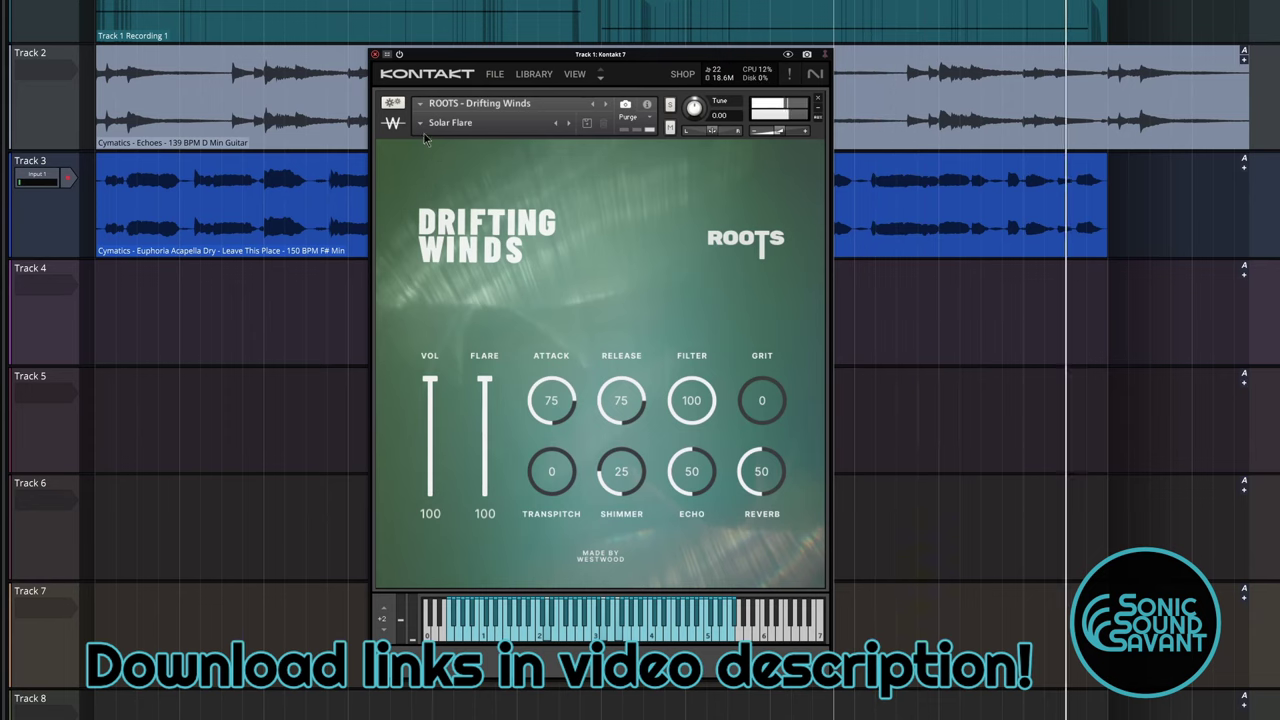
Load The Answer snapshot in the ROOTS - Drifting Winds instrument.
left_click(423, 124)
left_click(437, 208)
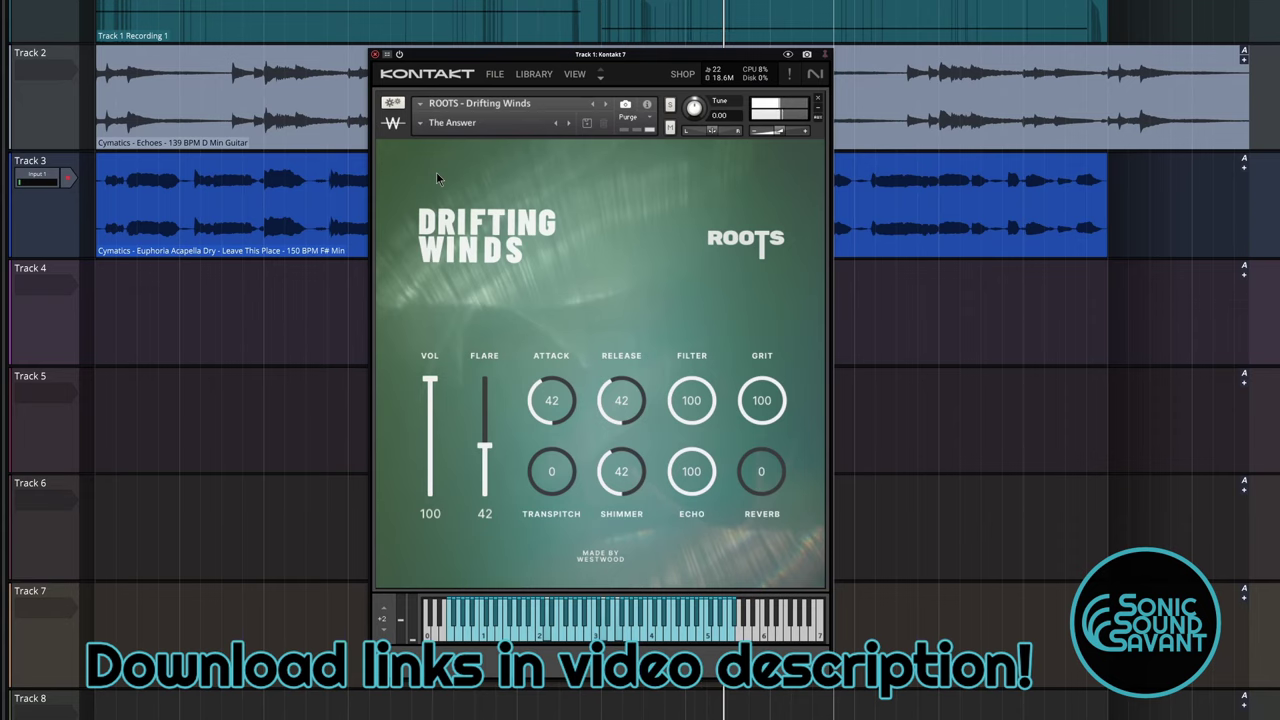
left_click(421, 124)
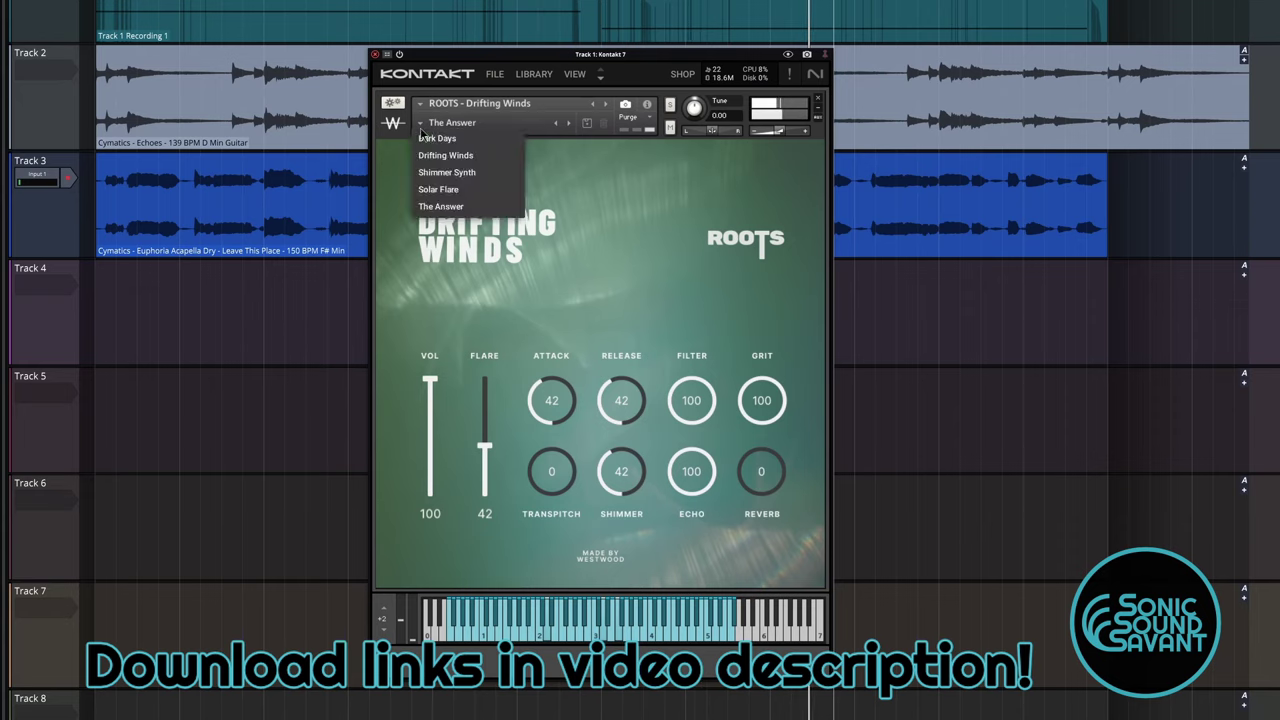
left_click(421, 130)
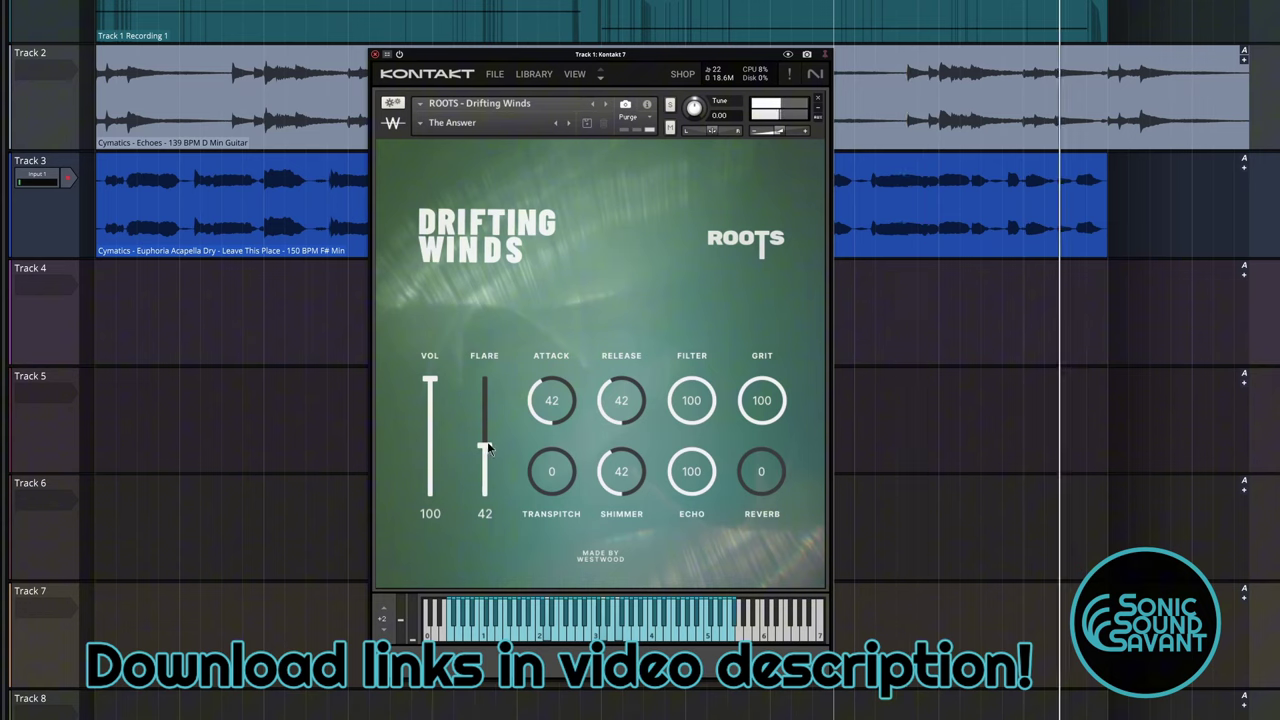
Play the track and set the instrument's Grit to 49 and Flare to 90.
left_click_drag(487, 441, 490, 421)
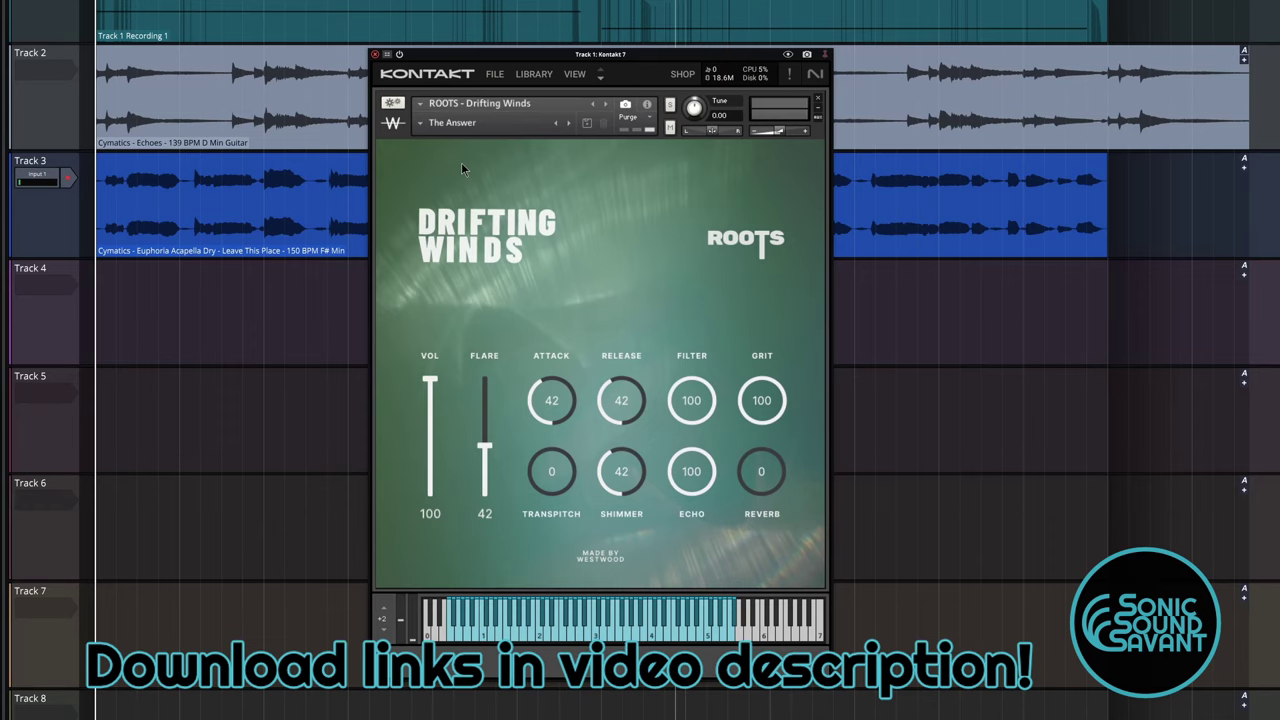
key("space")
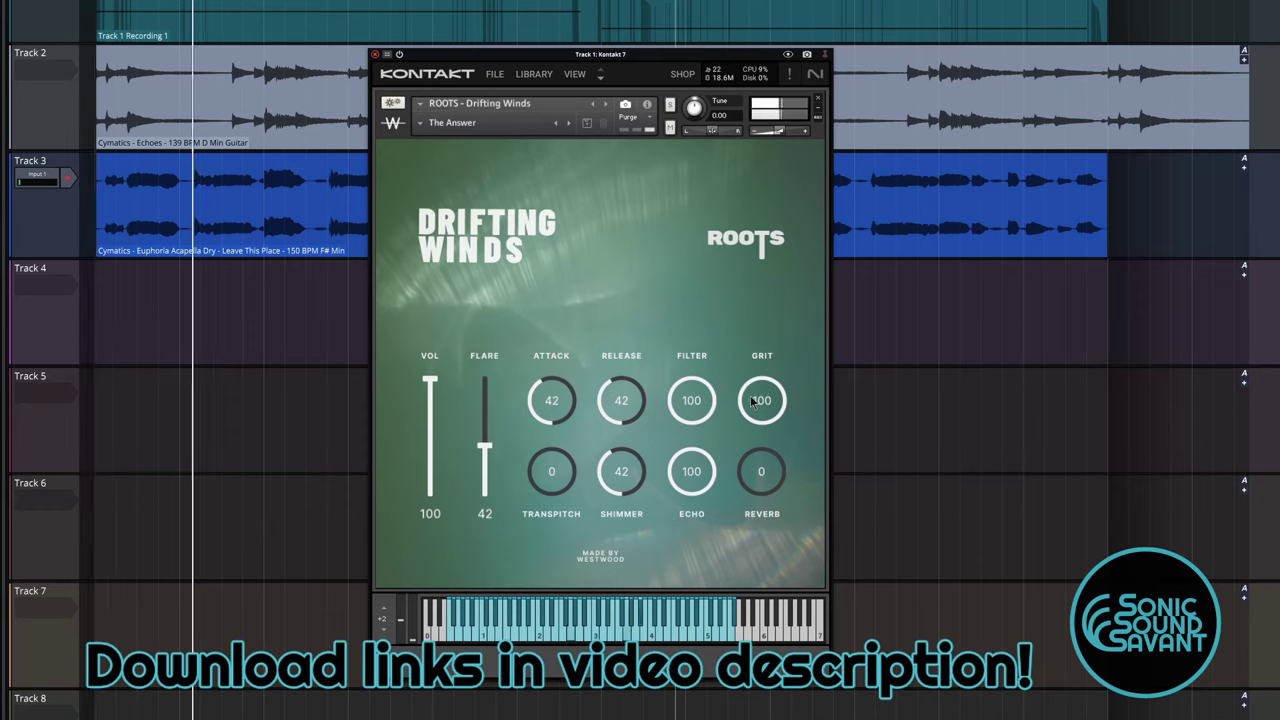
left_click_drag(753, 401, 747, 478)
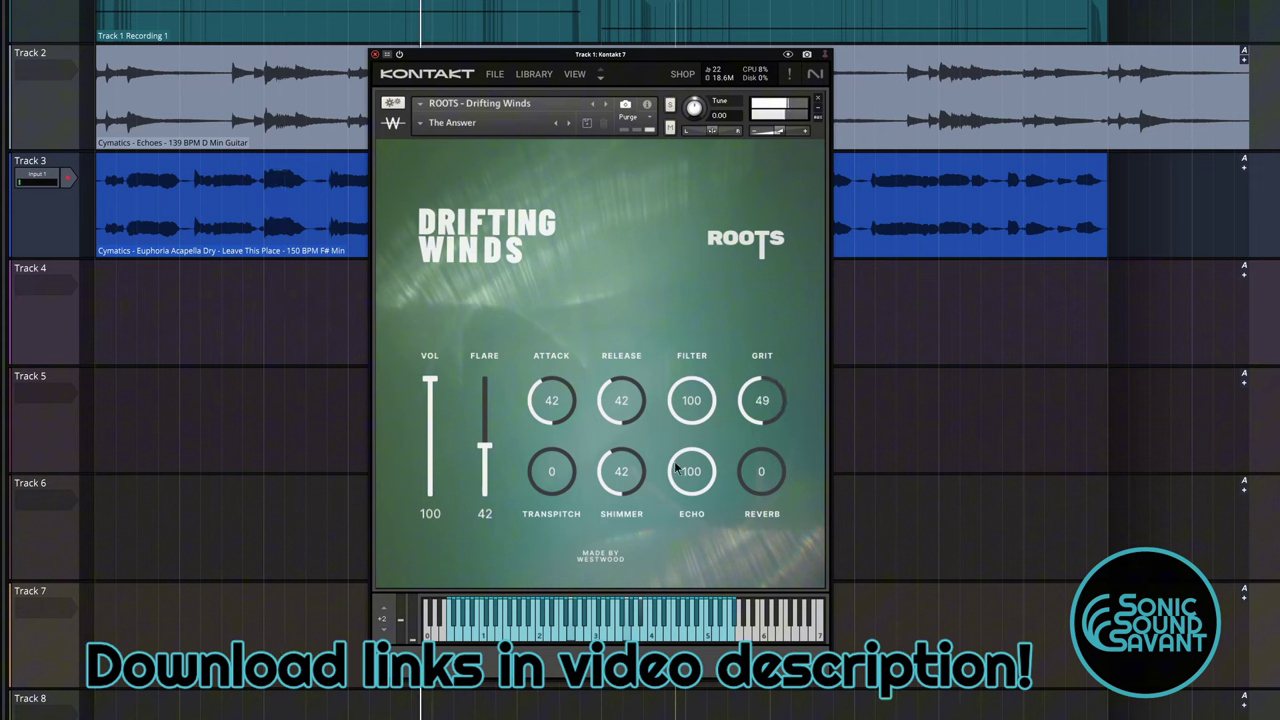
left_click_drag(483, 443, 479, 250)
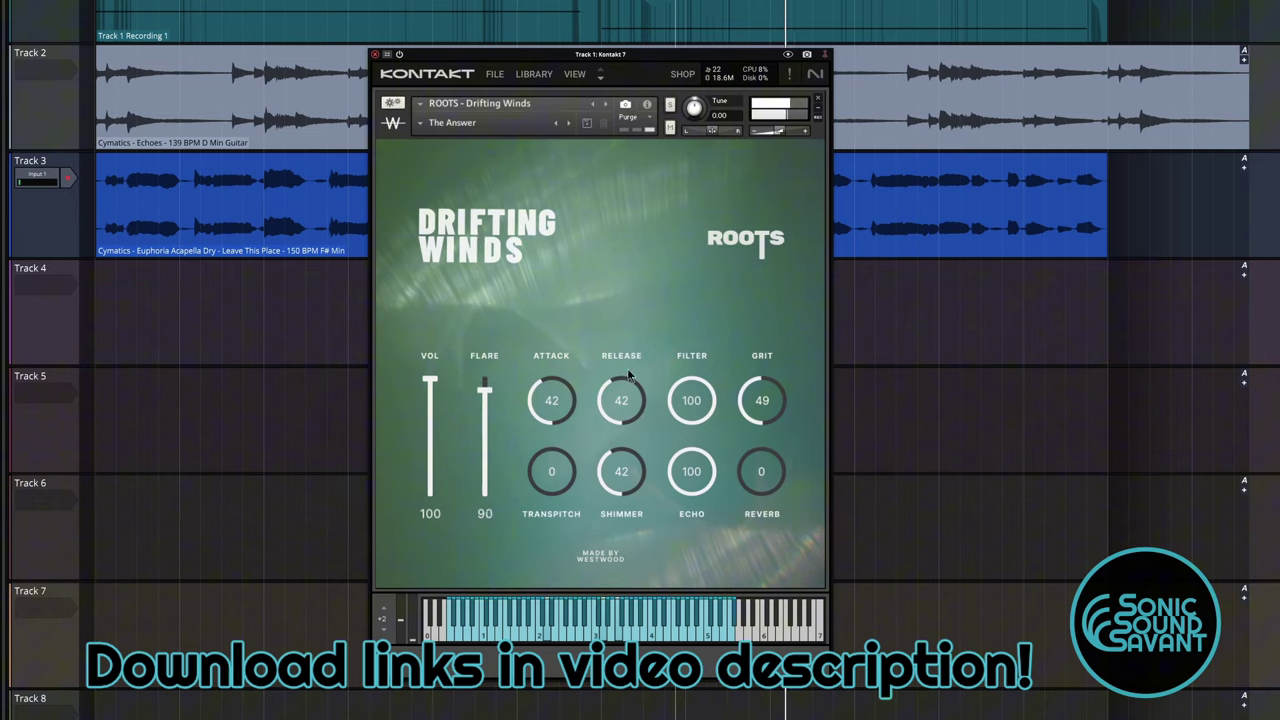
Set the instrument's Echo to 59, Reverb to 50 and Grit to 27.
left_click_drag(691, 474, 686, 533)
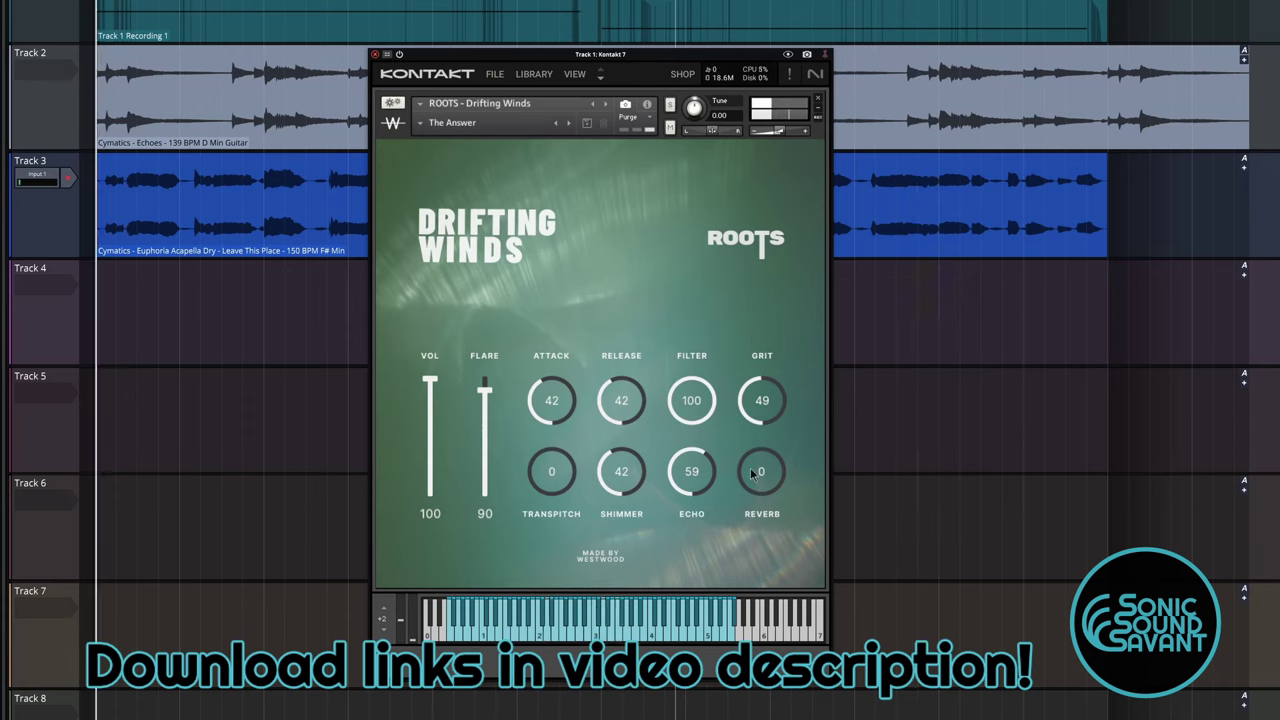
left_click_drag(753, 474, 745, 403)
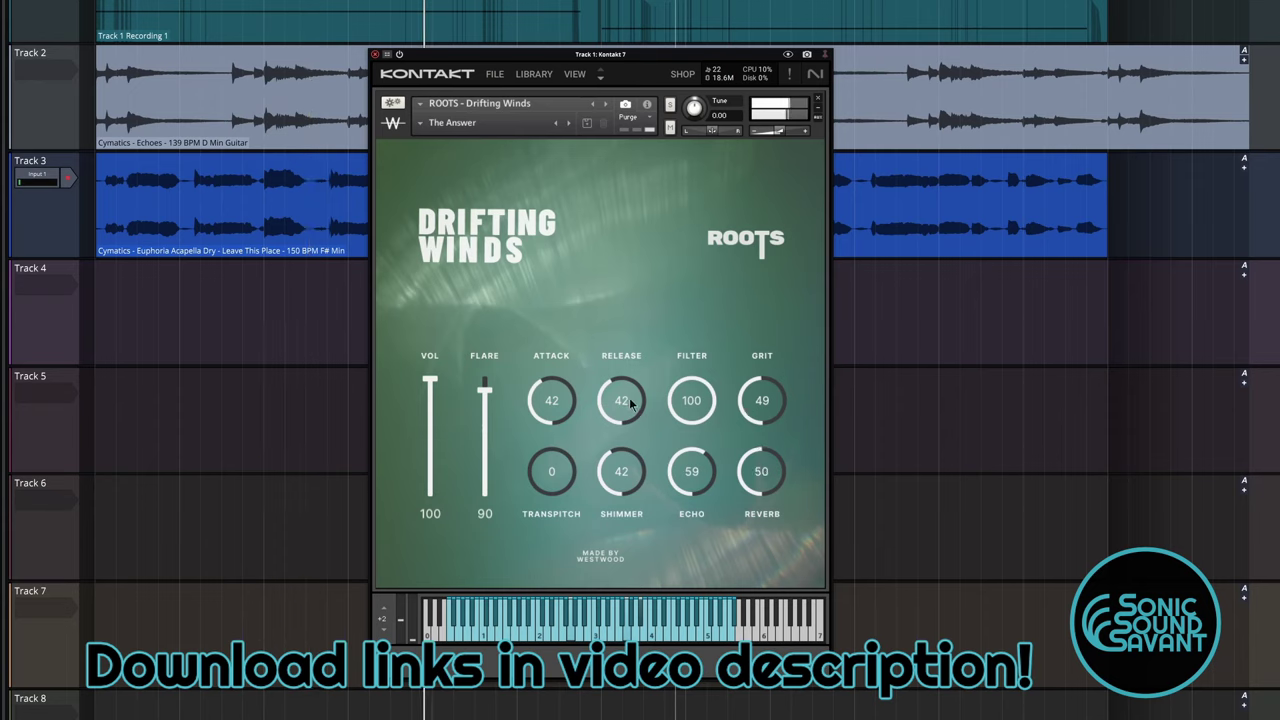
left_click_drag(773, 408, 767, 438)
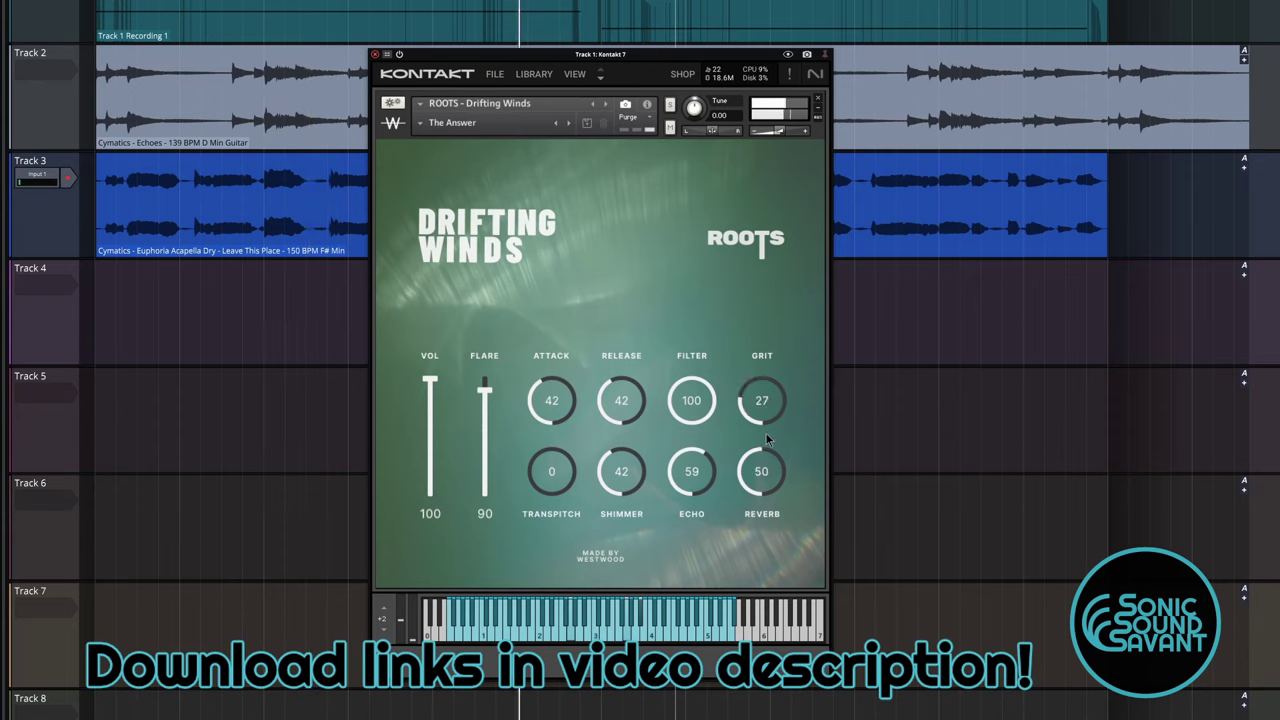
mouse_move(687, 405)
left_mouse_down()
mouse_move(681, 516)
mouse_move(679, 422)
left_mouse_up()
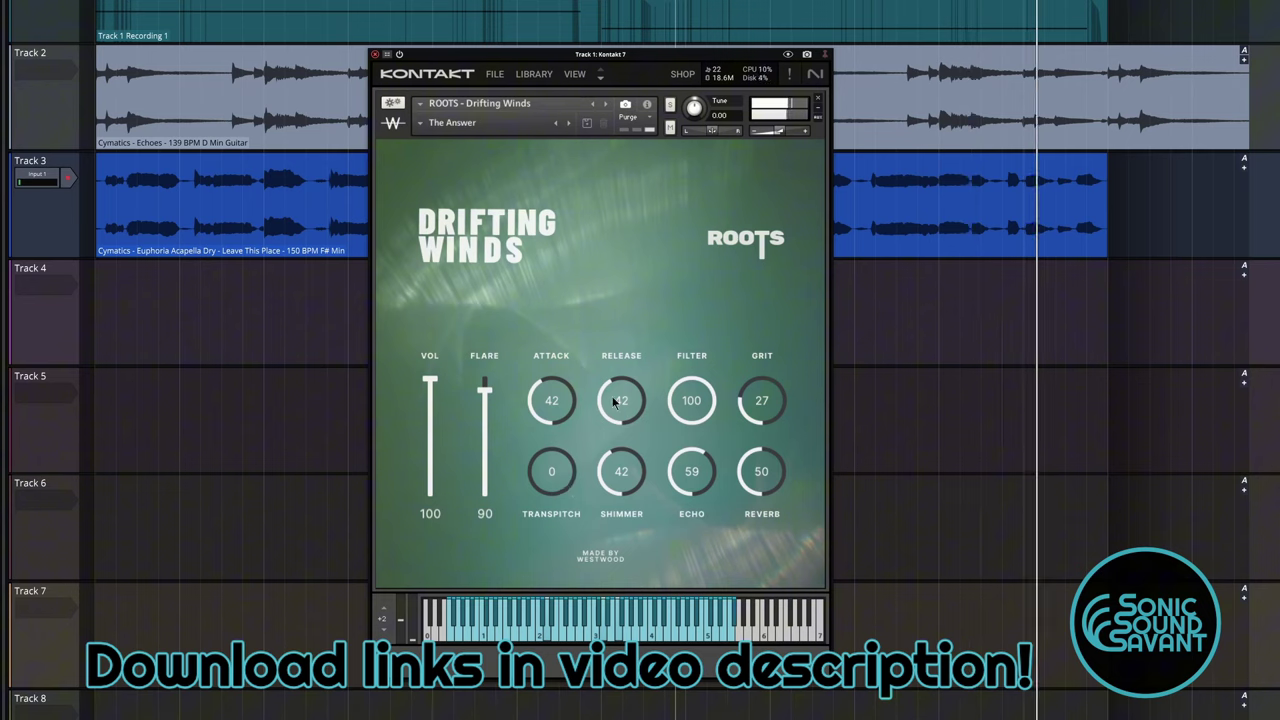
Adjust the instrument's envelope to a Release of 70 and an Attack of 18.
left_click_drag(615, 402, 617, 364)
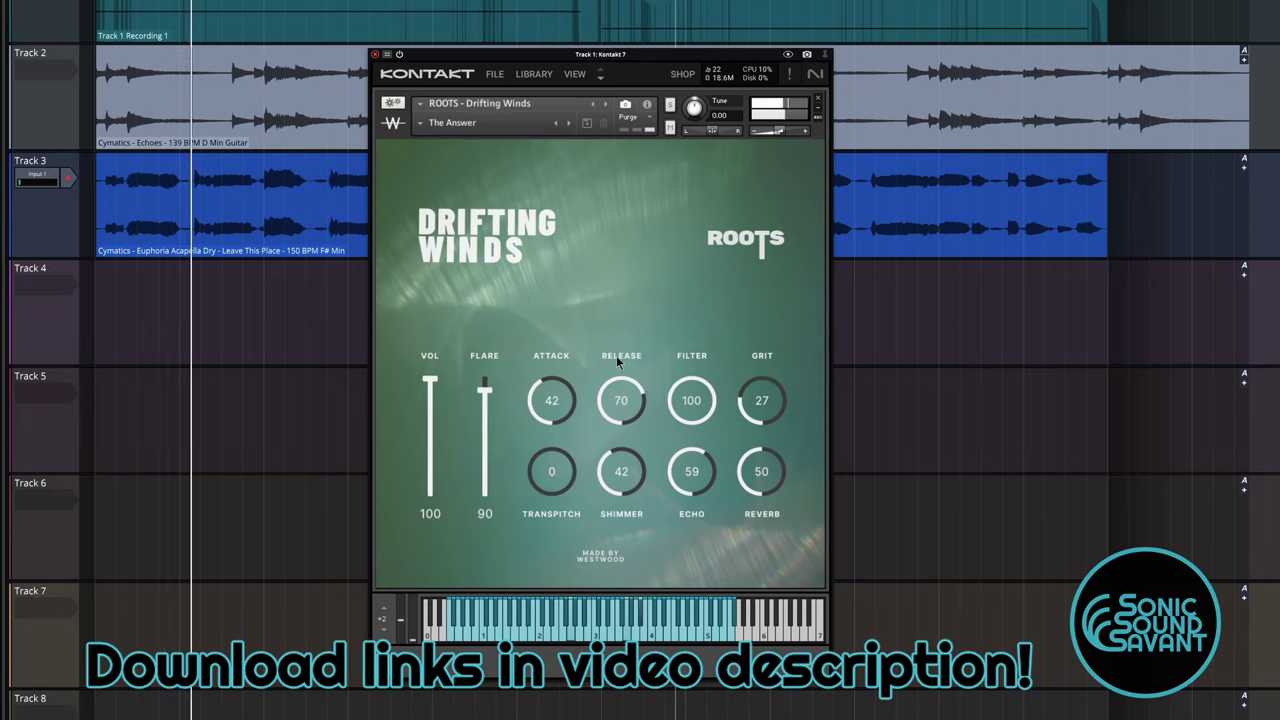
left_click_drag(558, 403, 552, 433)
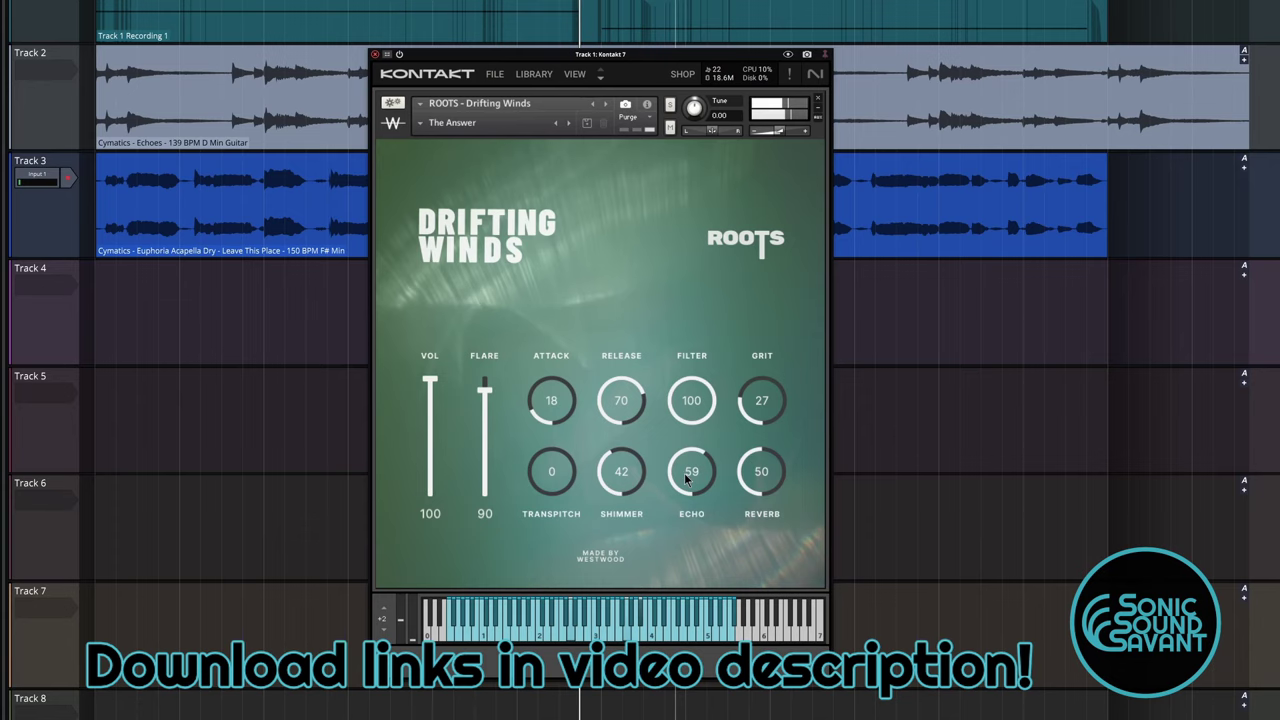
Set Echo to 90, Shimmer to 80 and Flare to 70, and reduce the Attack further.
left_click_drag(686, 480, 686, 436)
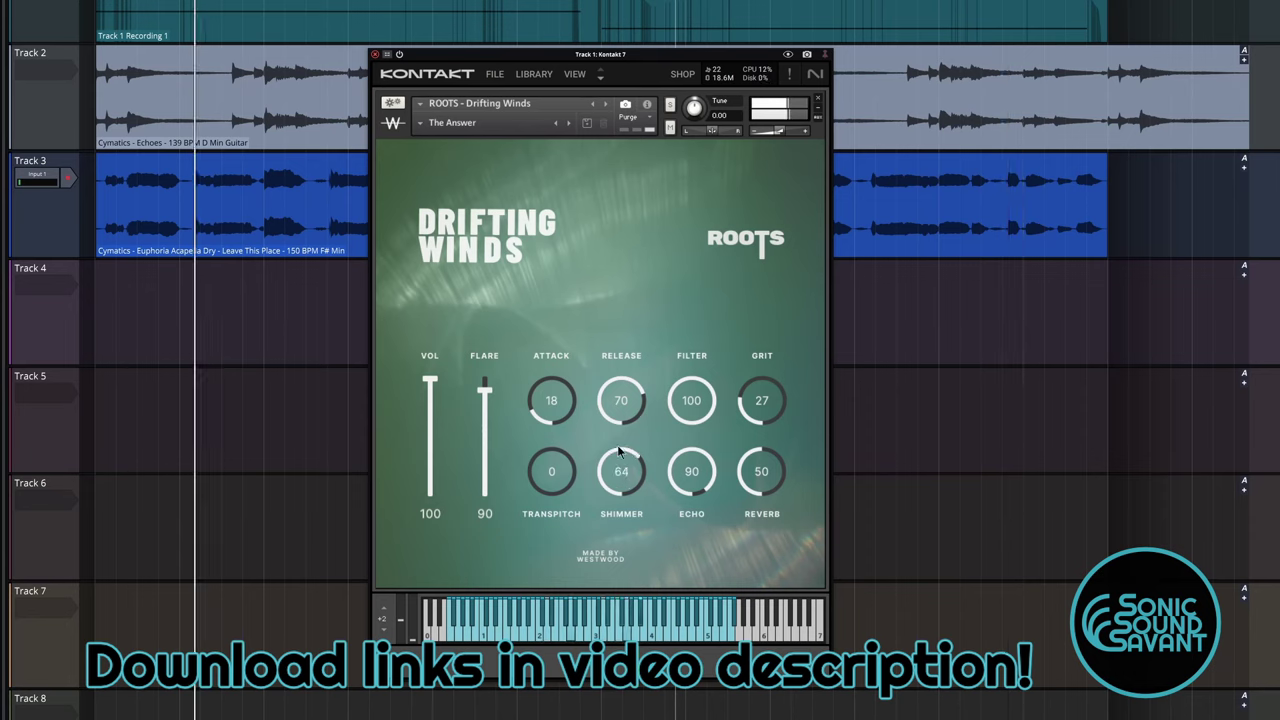
left_click_drag(617, 443, 616, 428)
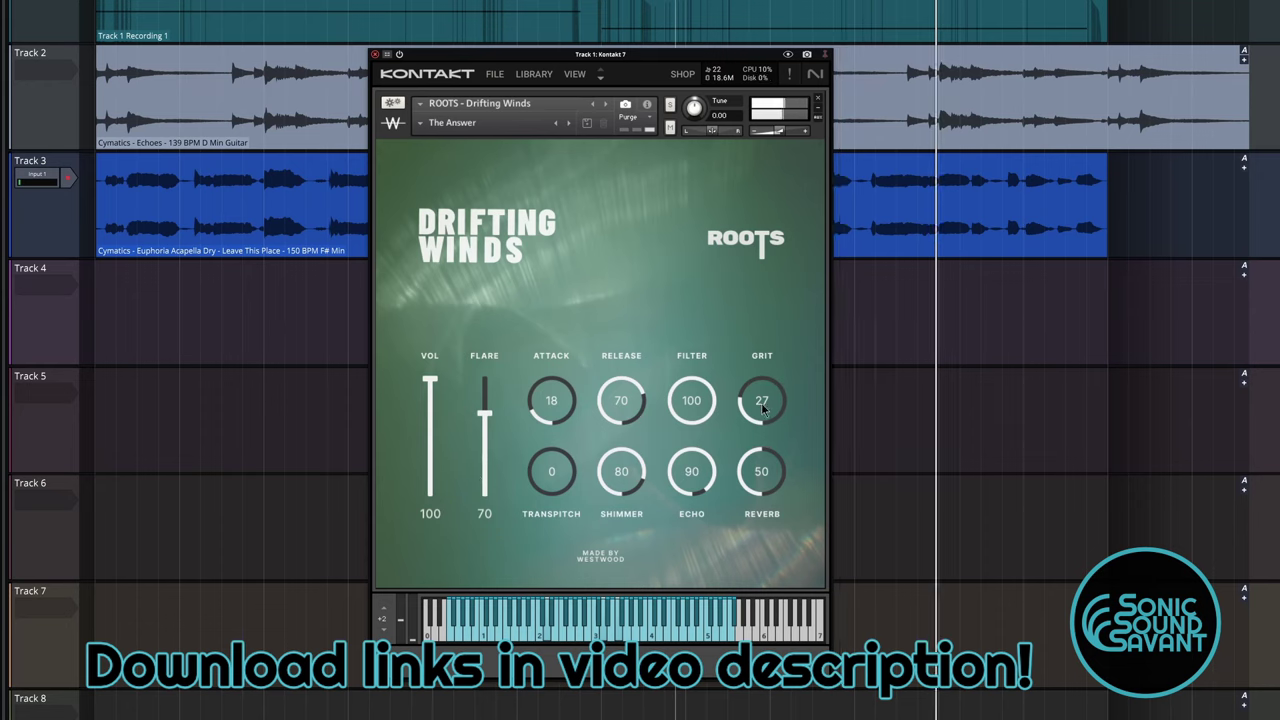
left_click_drag(550, 405, 551, 430)
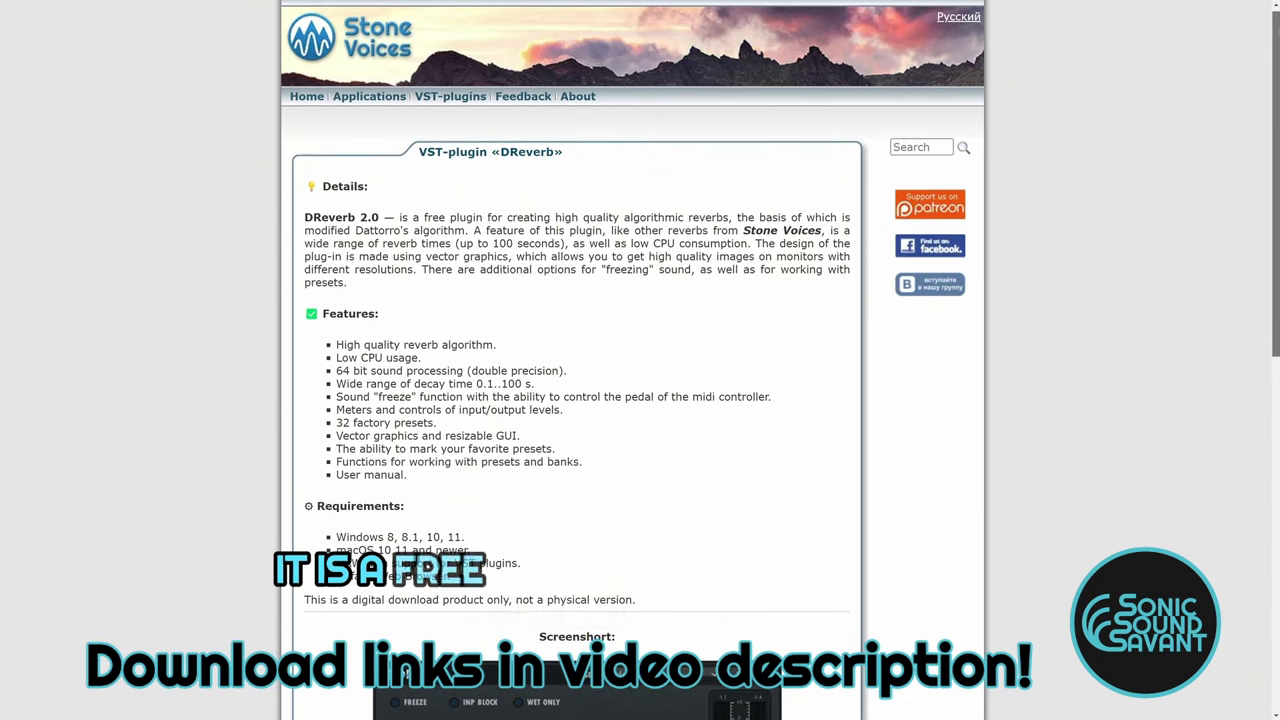
Switch to the Stone Voices web page and review the DReverb 2.0 requirements, plugin image and download options.
left_click_drag(1278, 35, 1278, 255)
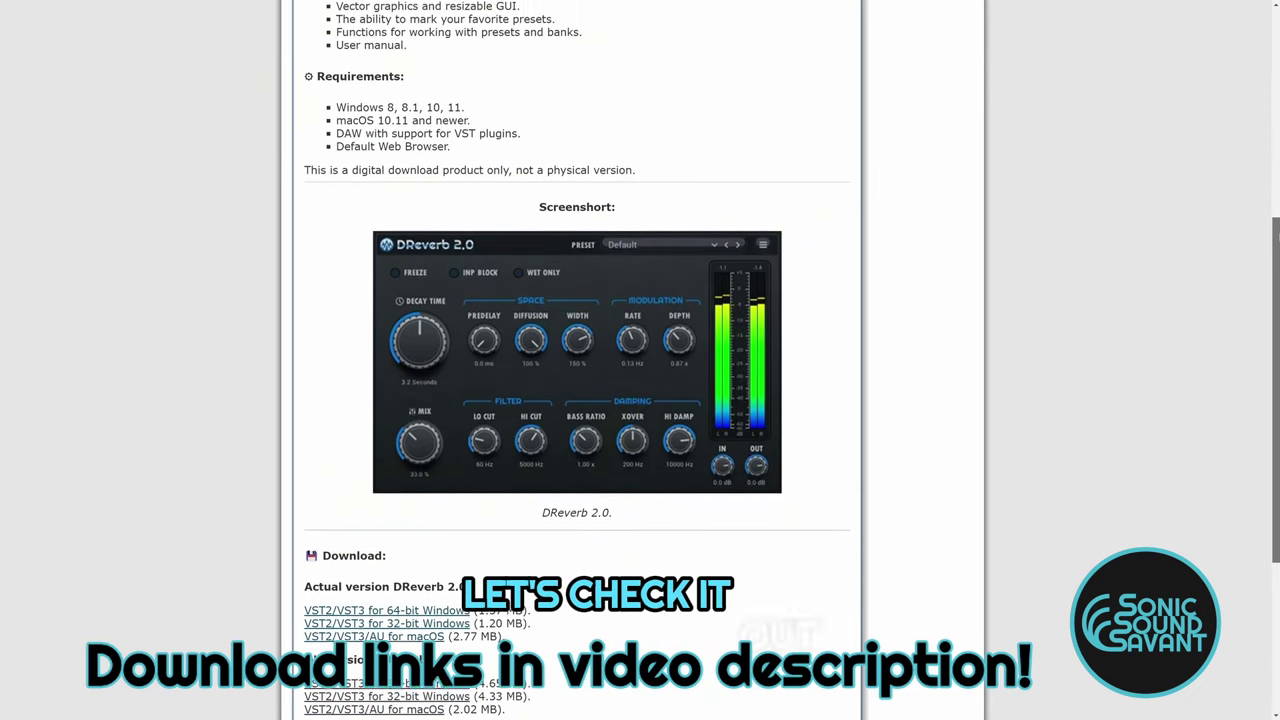
left_click_drag(1278, 255, 1278, 226)
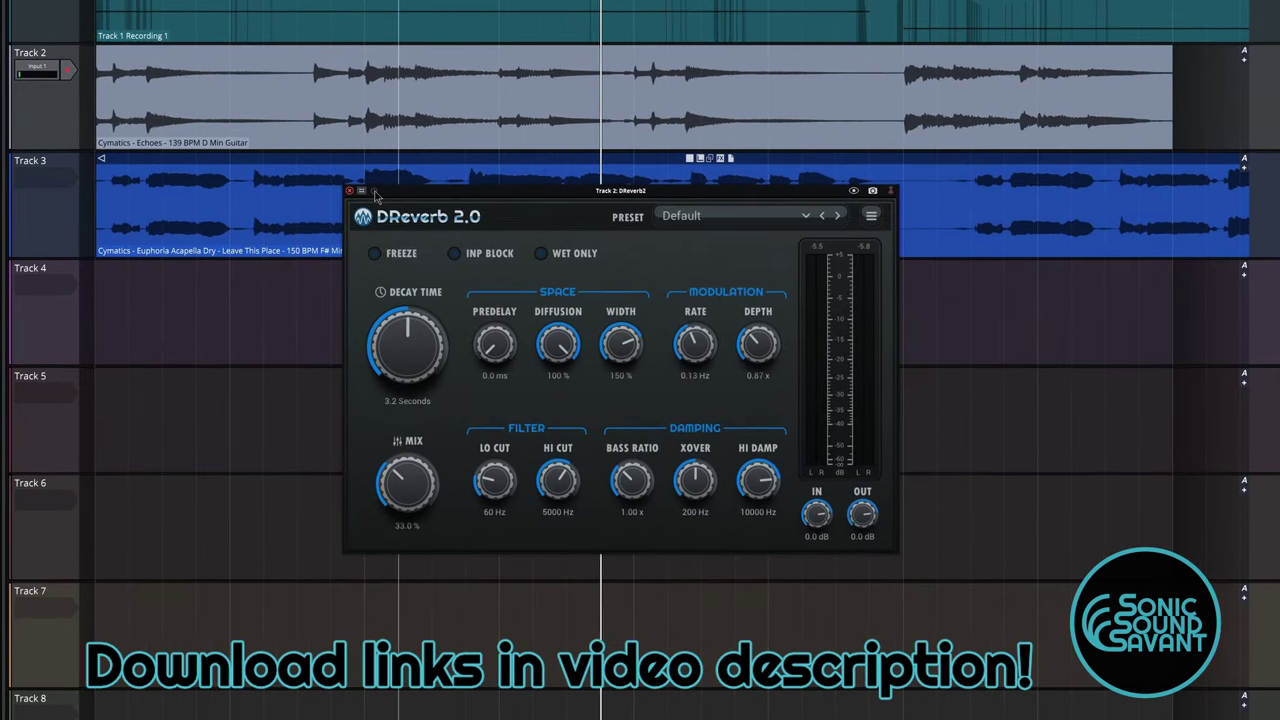
Return to the audio project, play the guitar track with DReverb 2.0 enabled, and try the Large Hall and Factory presets.
key("space")
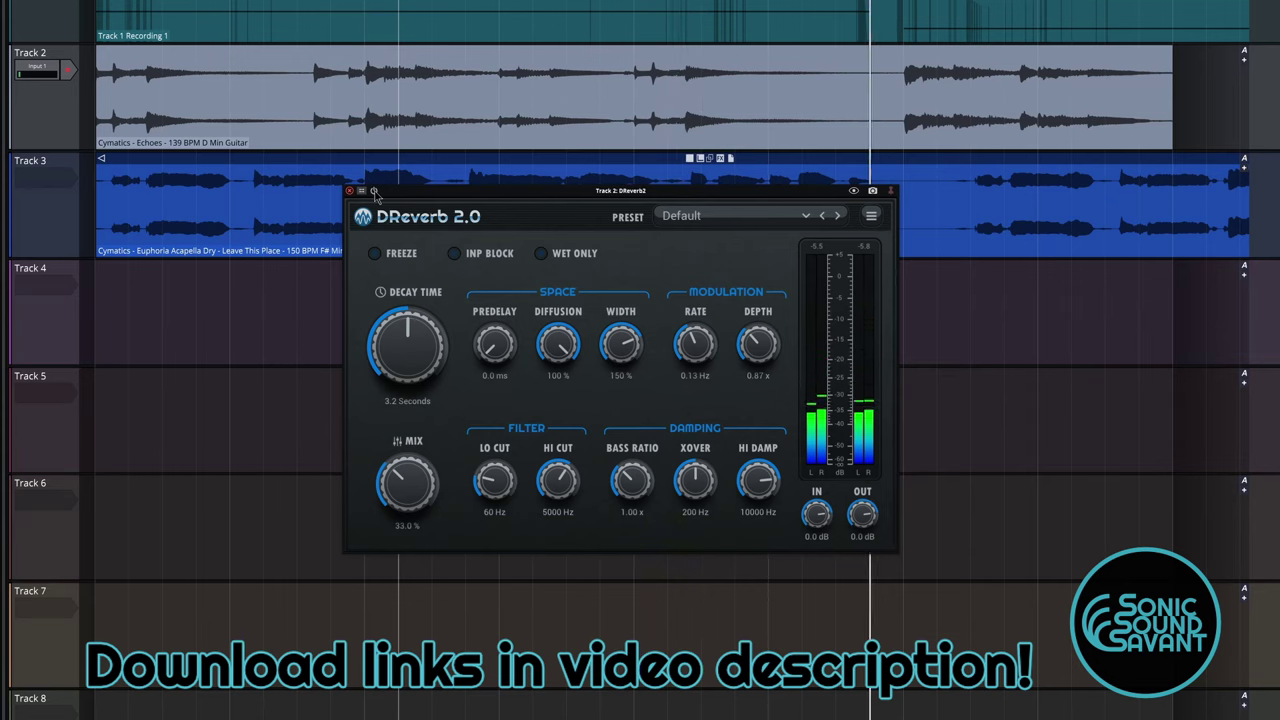
left_click(722, 218)
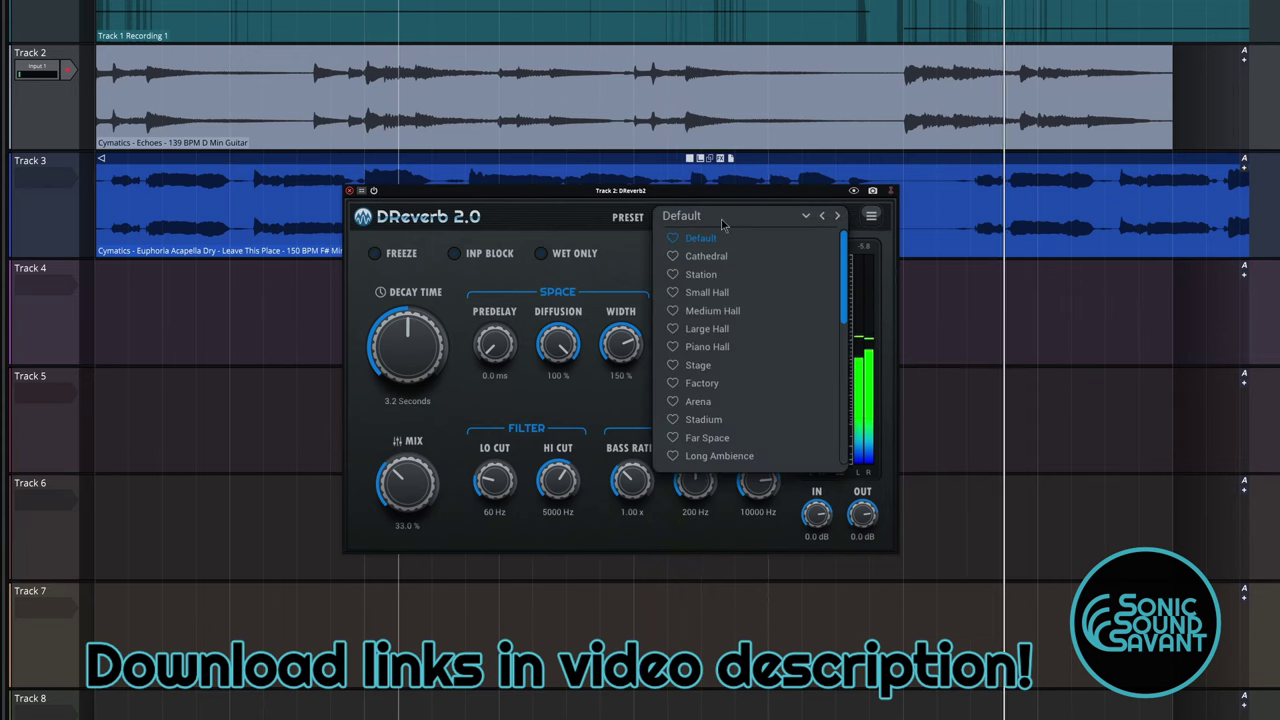
left_click(707, 329)
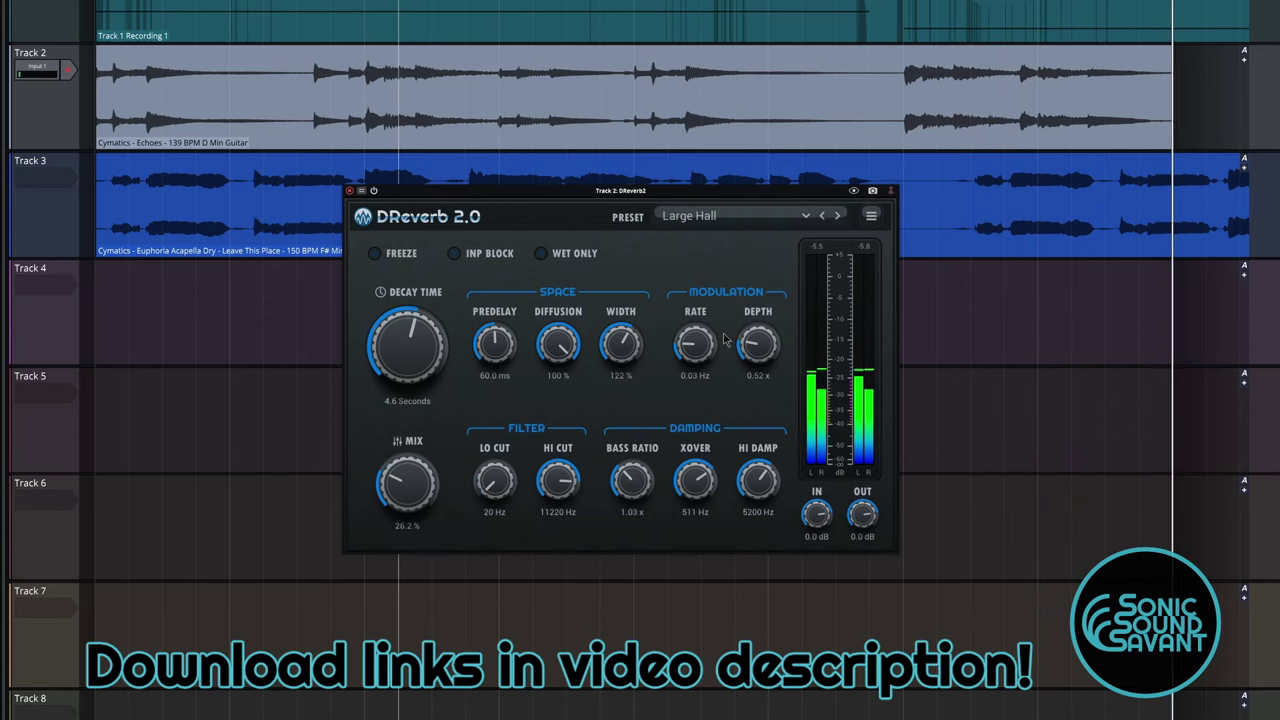
left_click(702, 220)
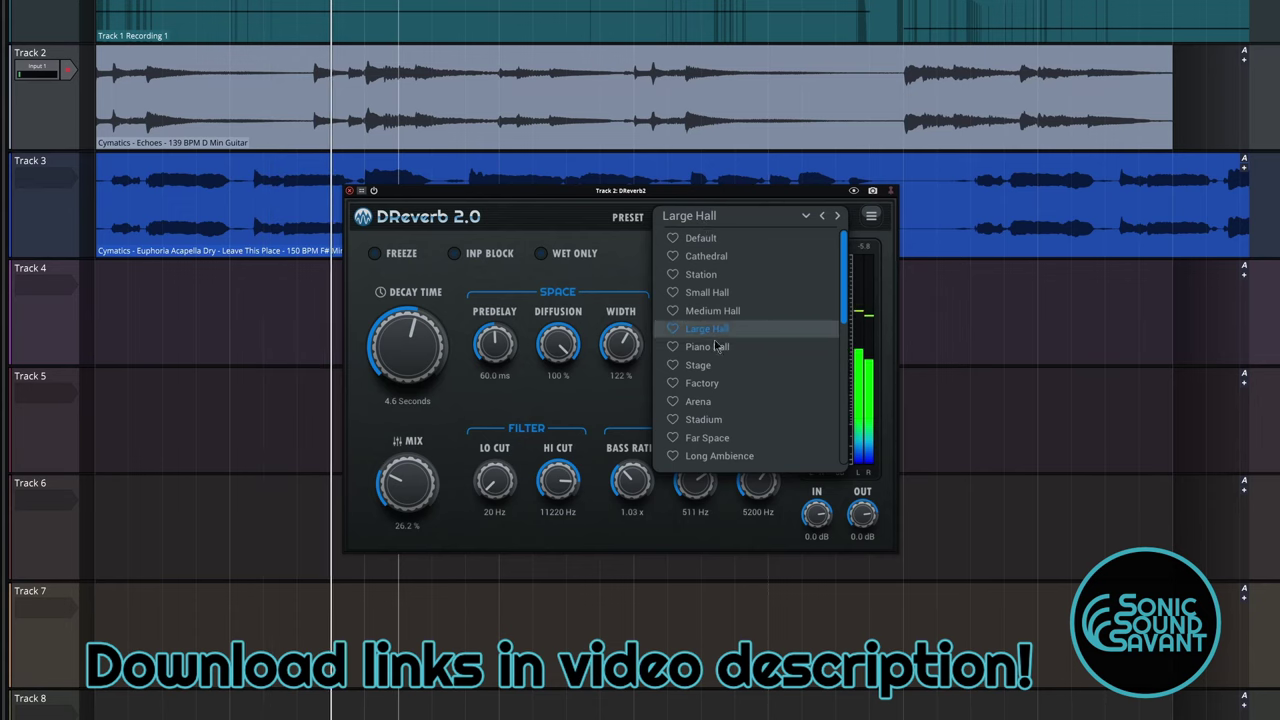
scroll(720, 350, "down", 1)
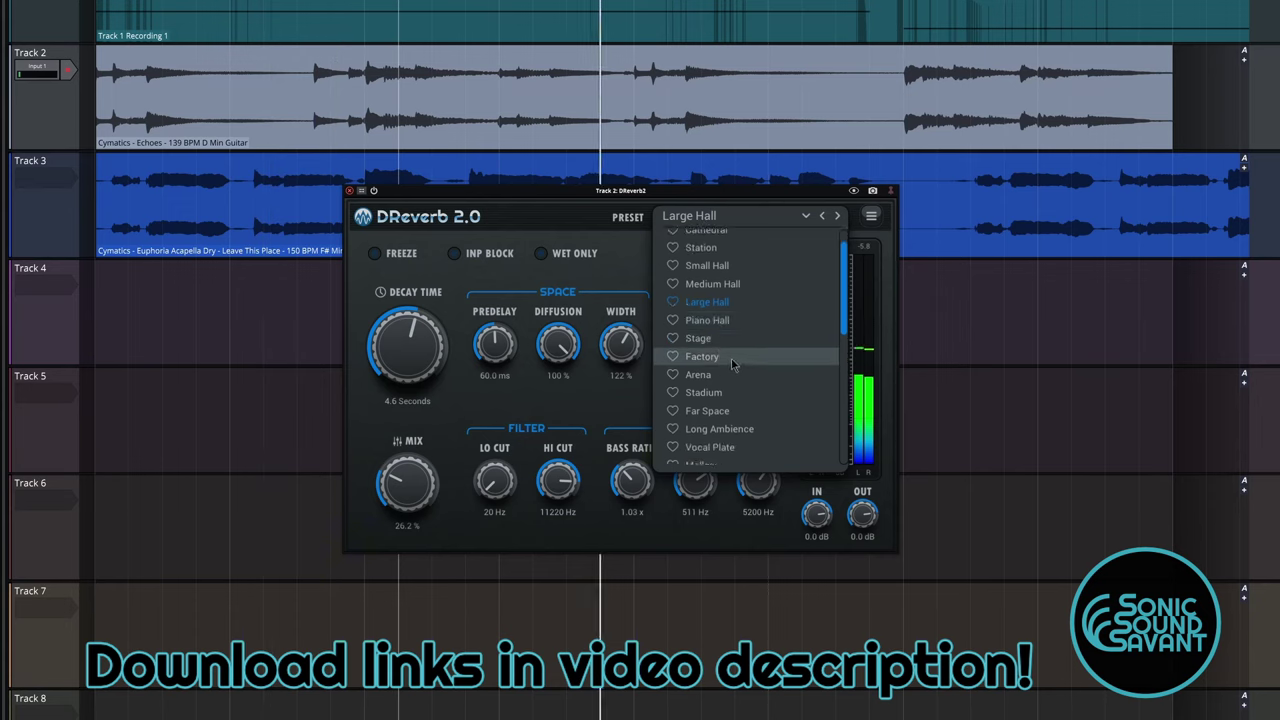
left_click(732, 360)
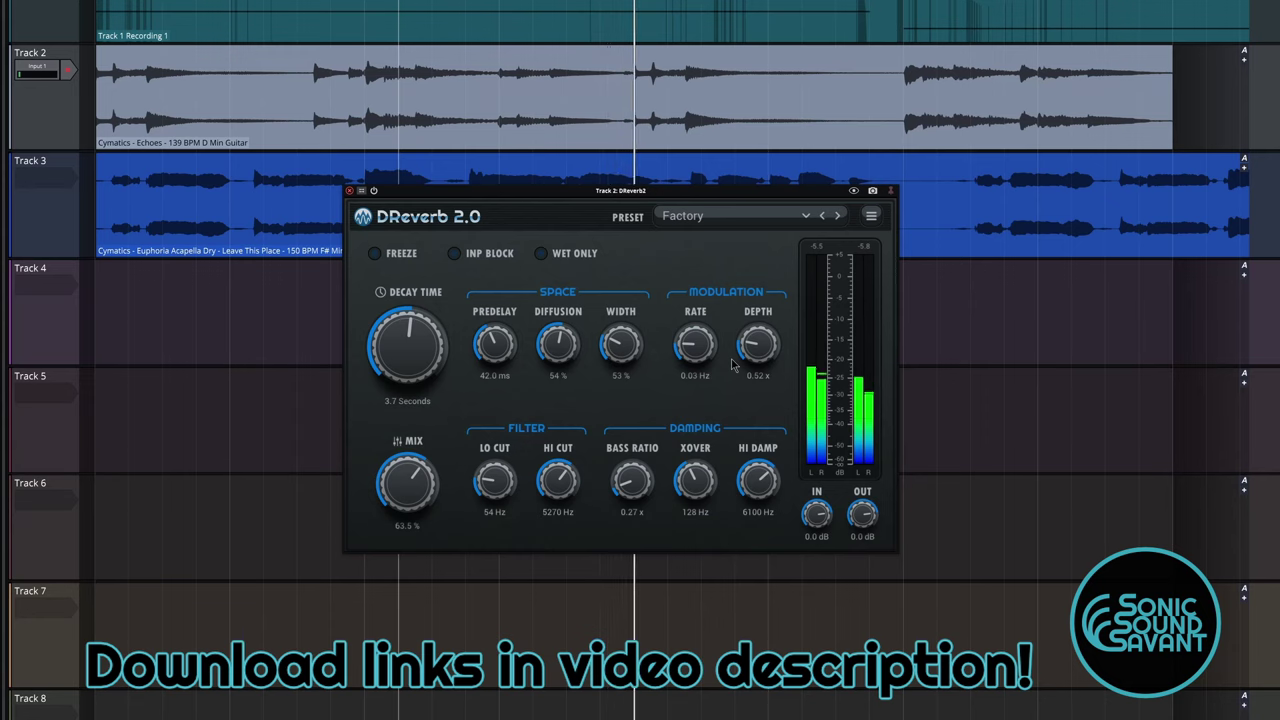
Audition the Far Space reverb preset on the guitar track.
left_click(710, 220)
scroll(725, 405, "down", 1)
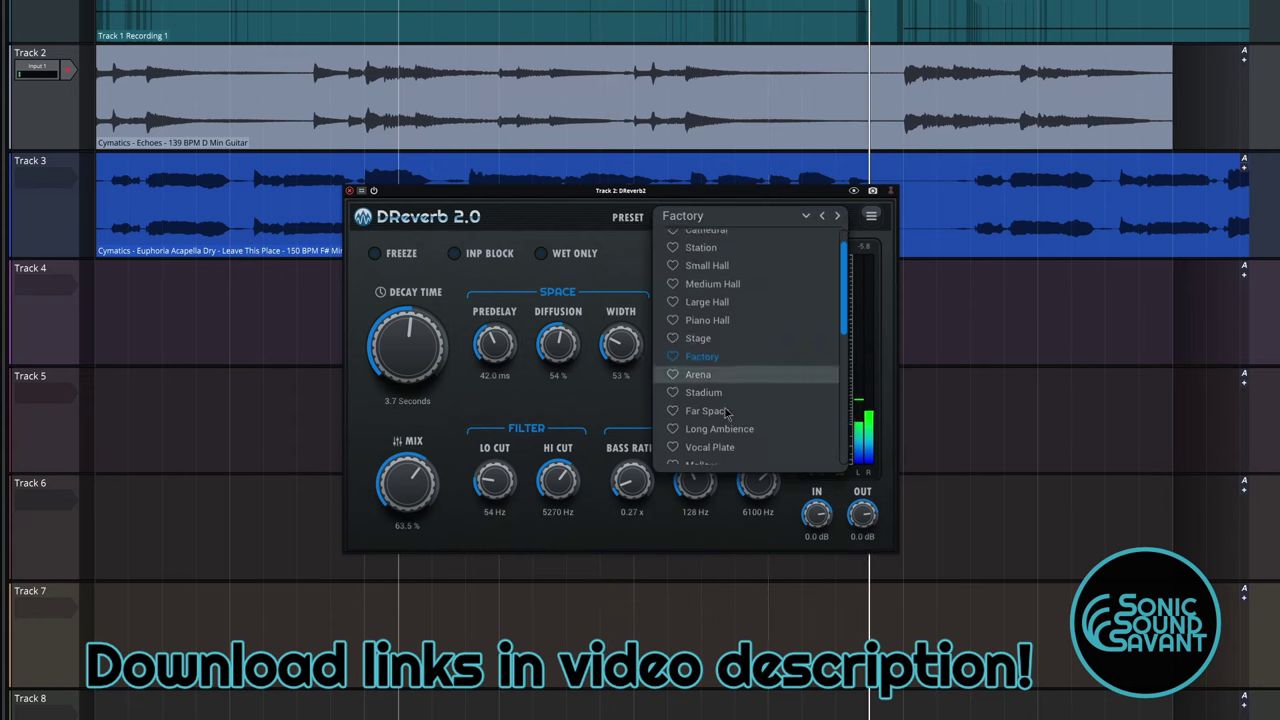
scroll(727, 410, "down", 3)
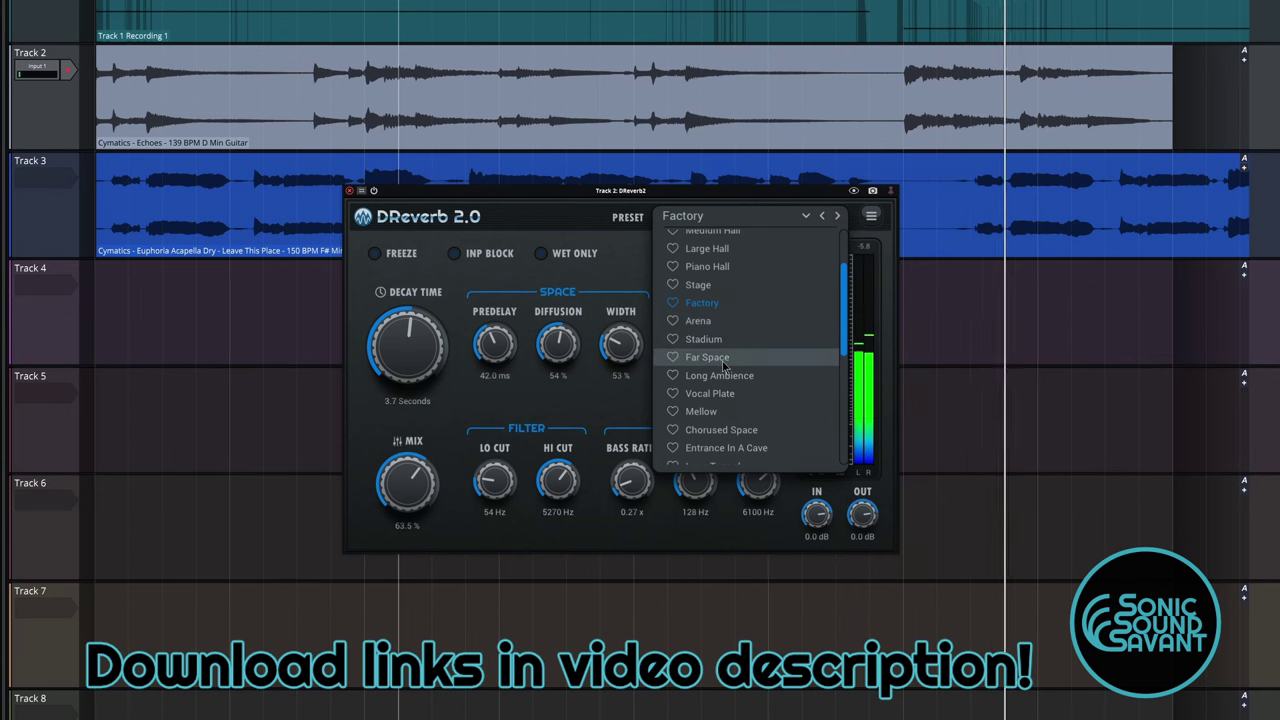
left_click(723, 358)
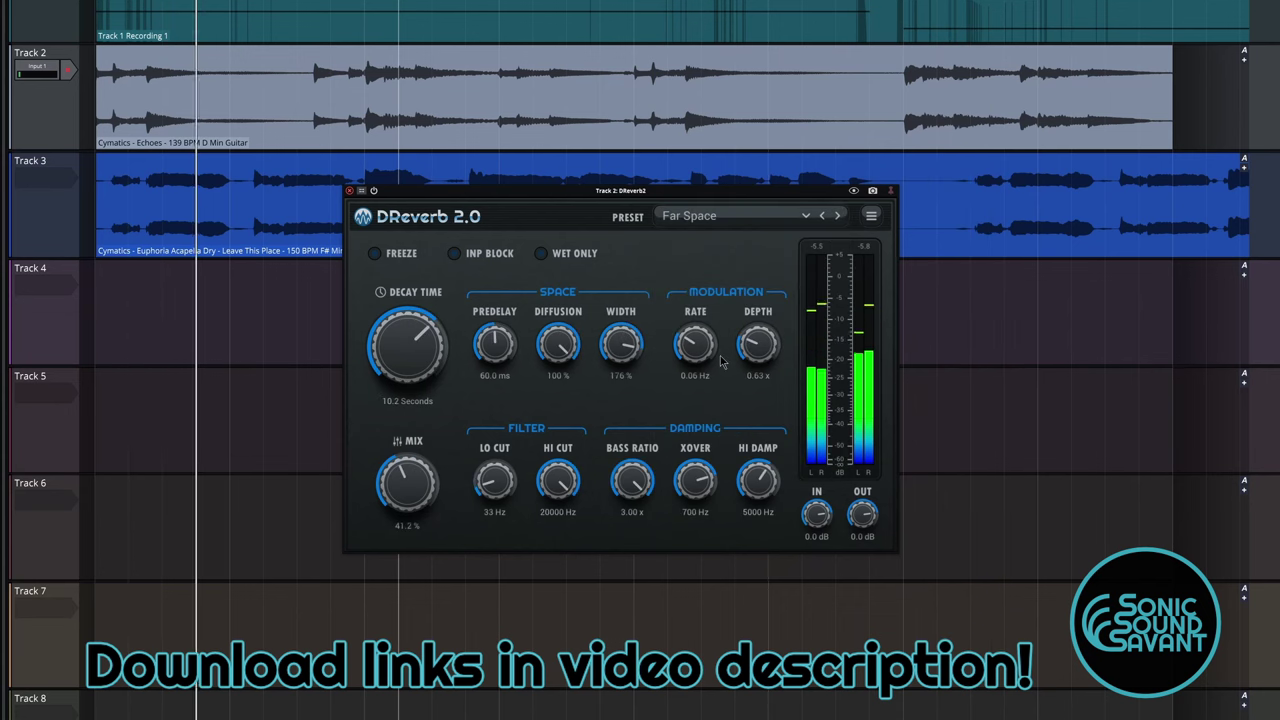
Load the Mellow reverb preset in DReverb 2.0.
left_click(728, 216)
scroll(733, 350, "down", 4)
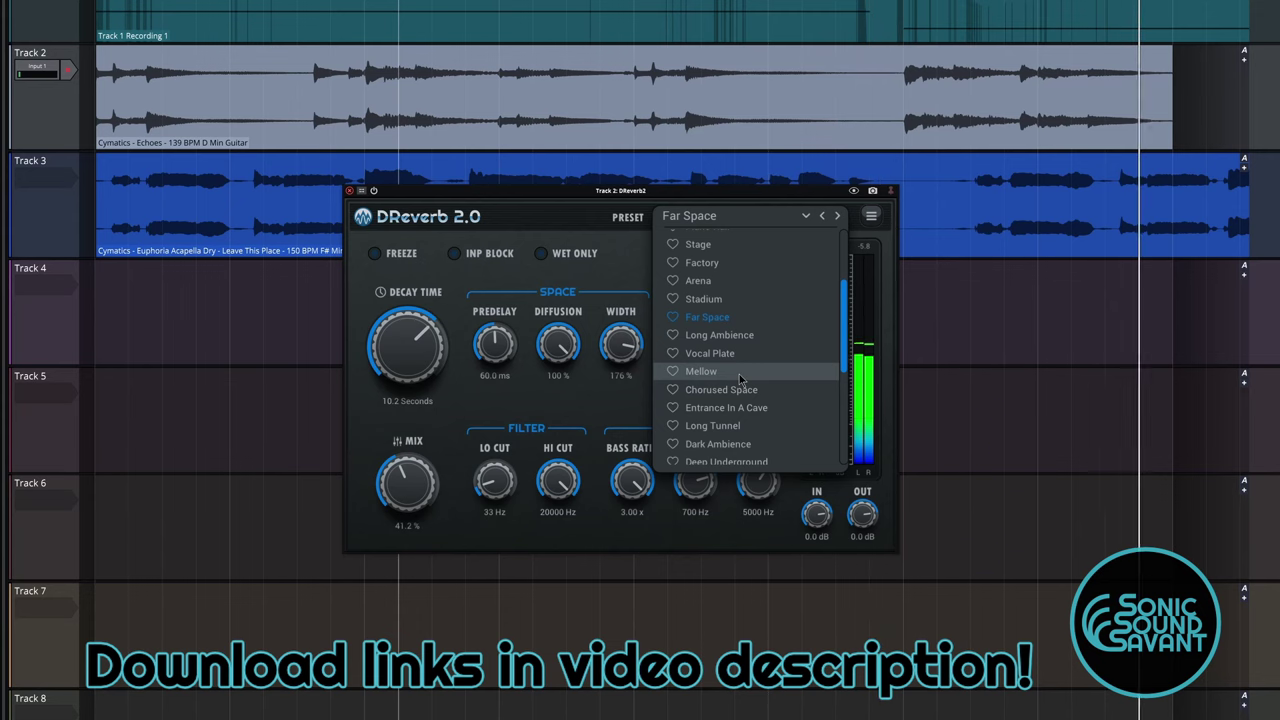
left_click(740, 378)
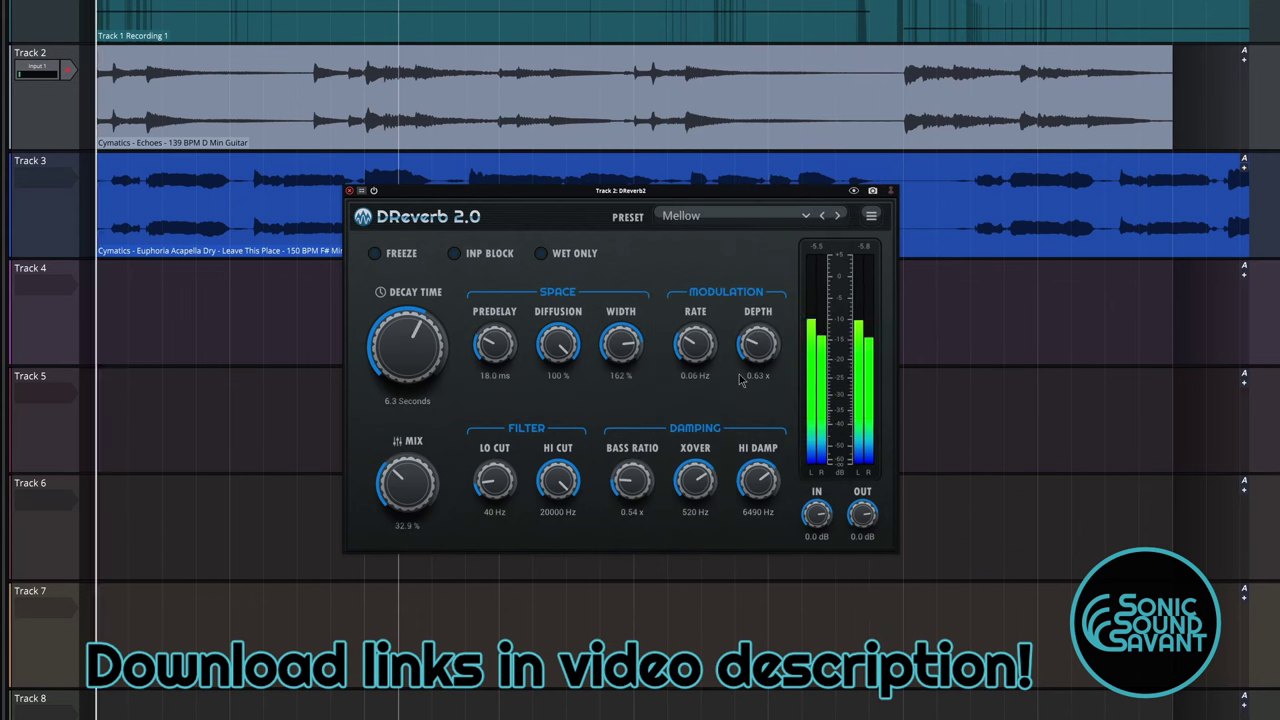
Audition the Deep Underground and Single Echo reverb presets on the guitar track.
left_click(710, 218)
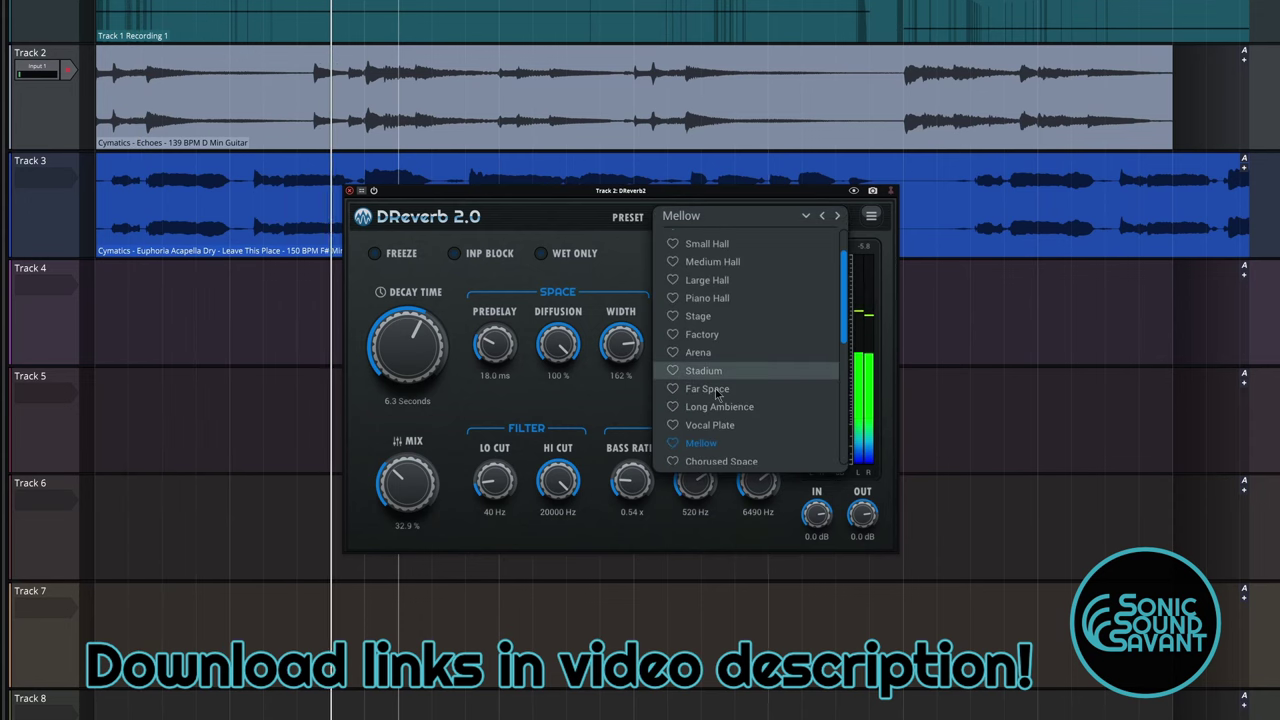
scroll(716, 395, "down", 5)
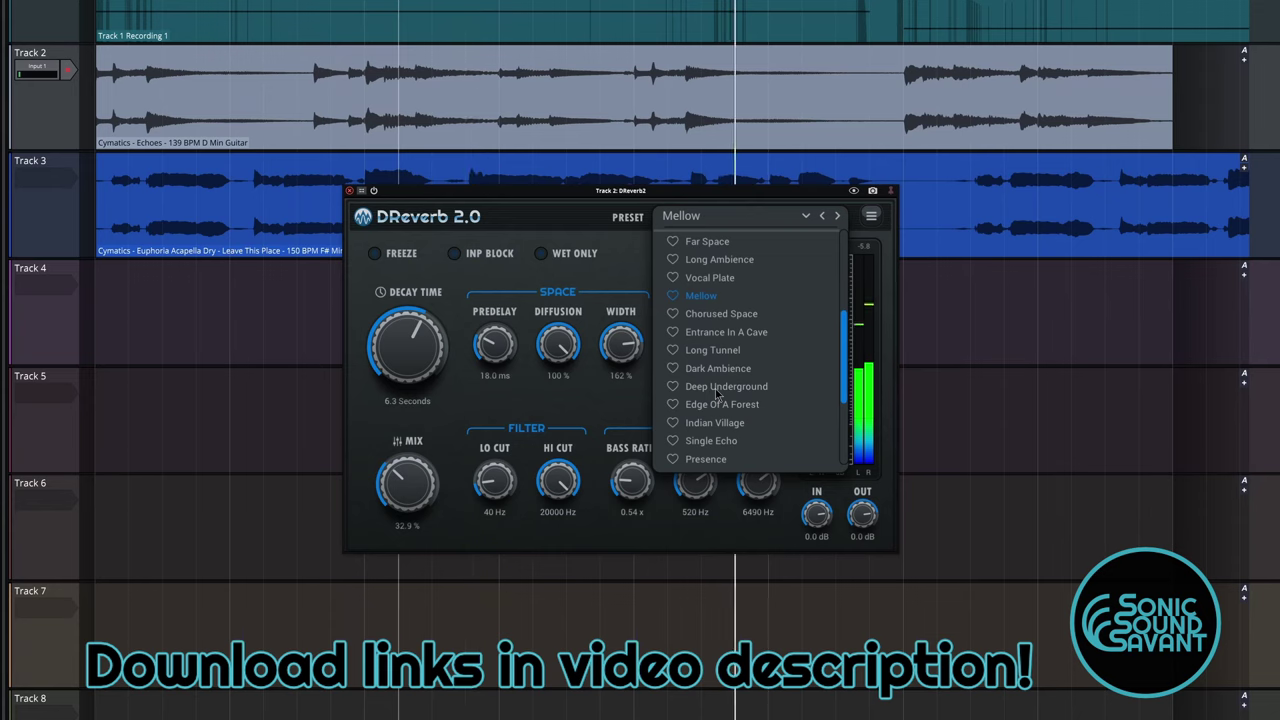
left_click(716, 387)
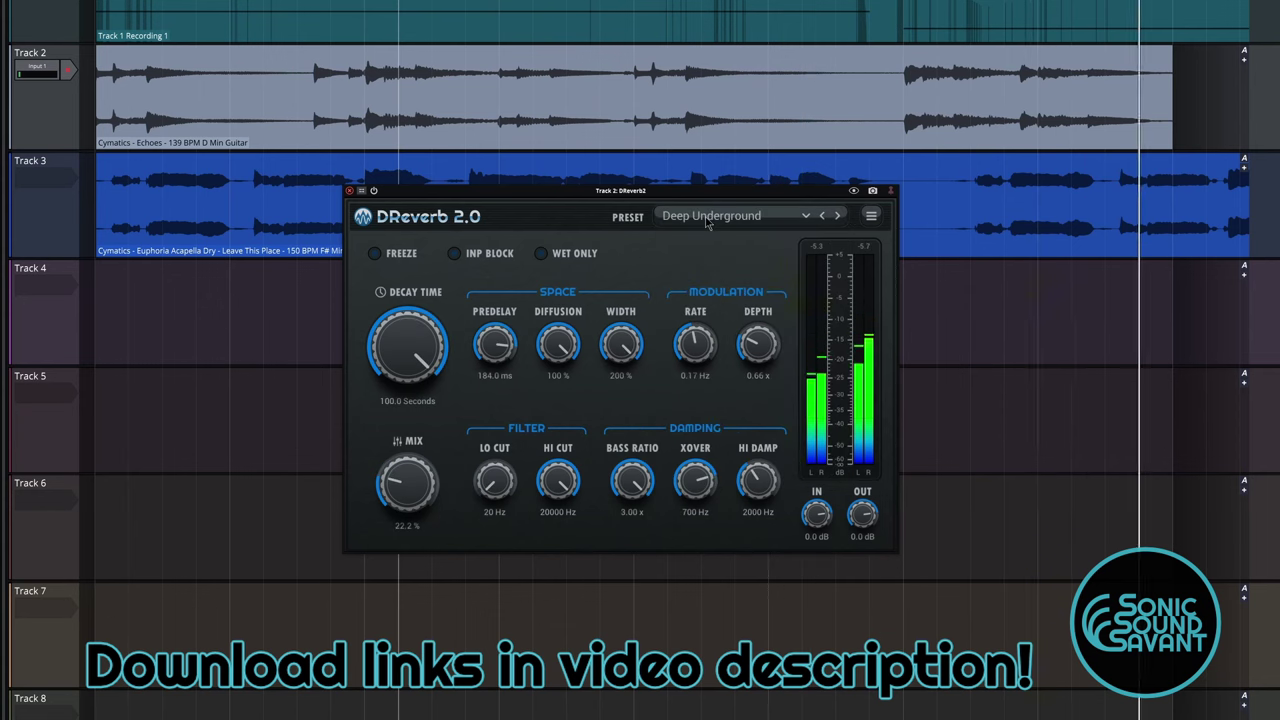
left_click(706, 222)
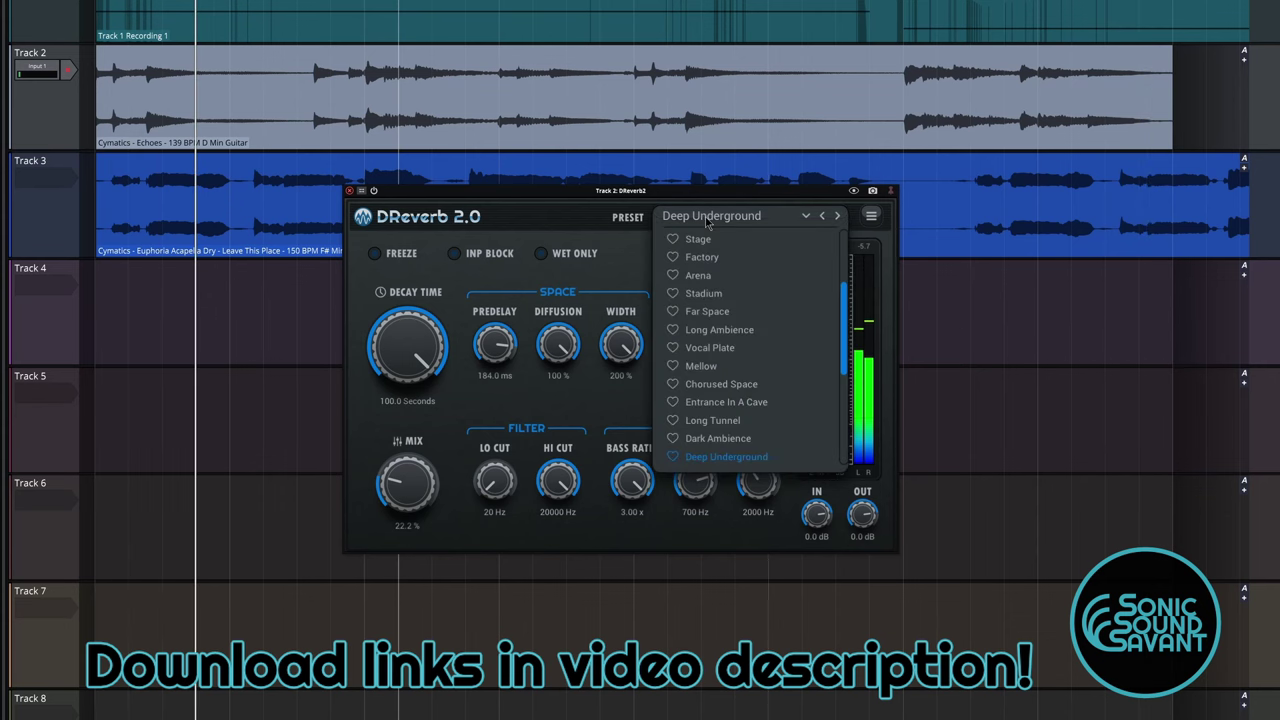
scroll(718, 380, "down", 3)
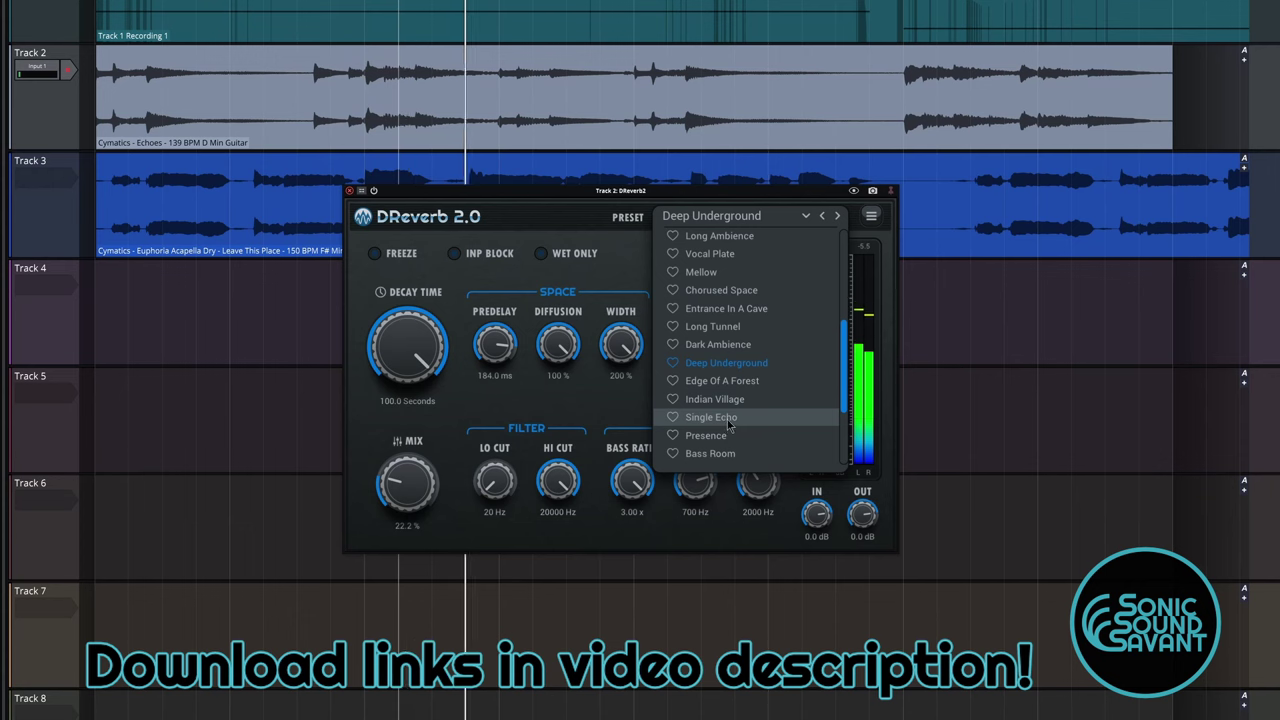
left_click(729, 420)
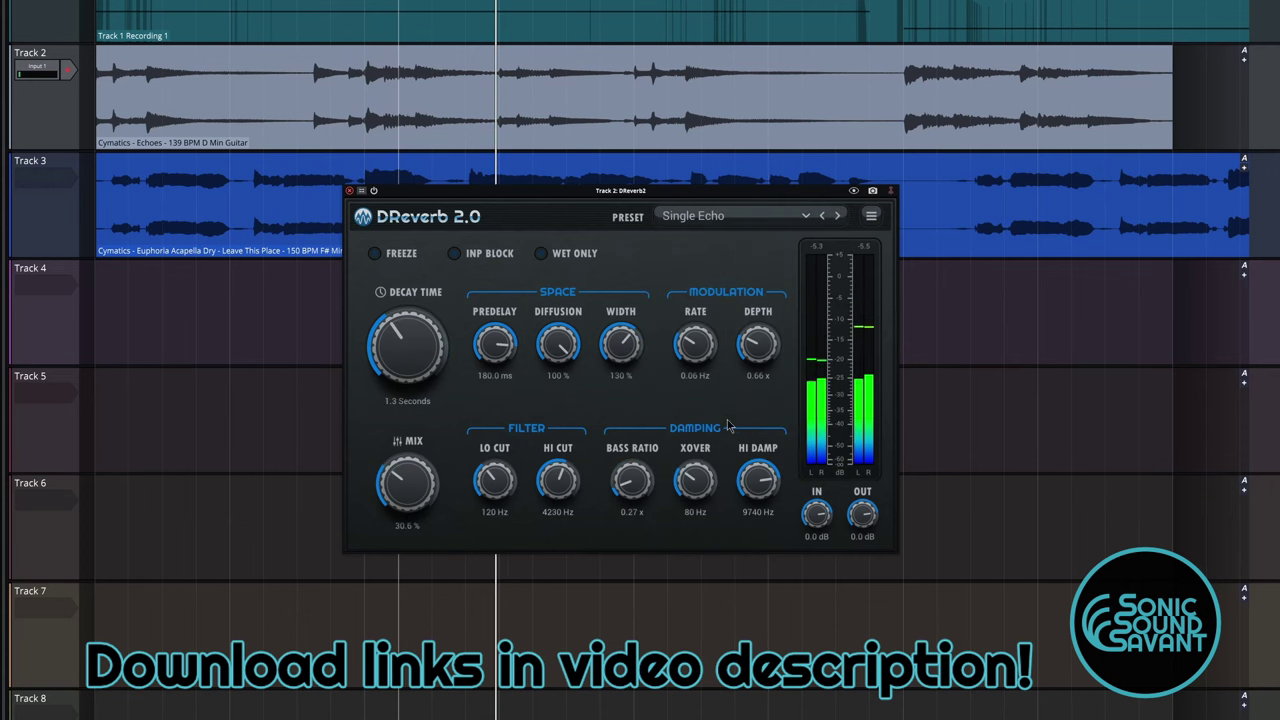
Audition the Outer Space and Long Passage reverb presets on the guitar track.
left_click(715, 224)
scroll(729, 386, "down", 5)
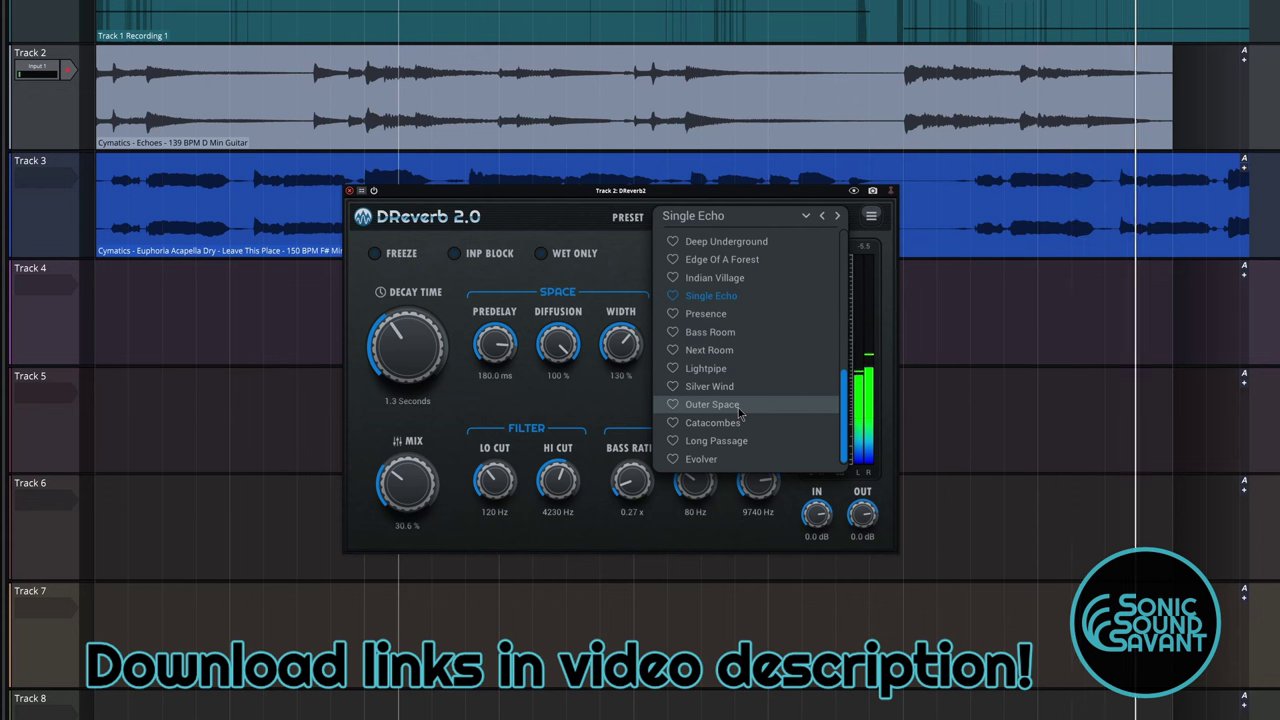
left_click(740, 406)
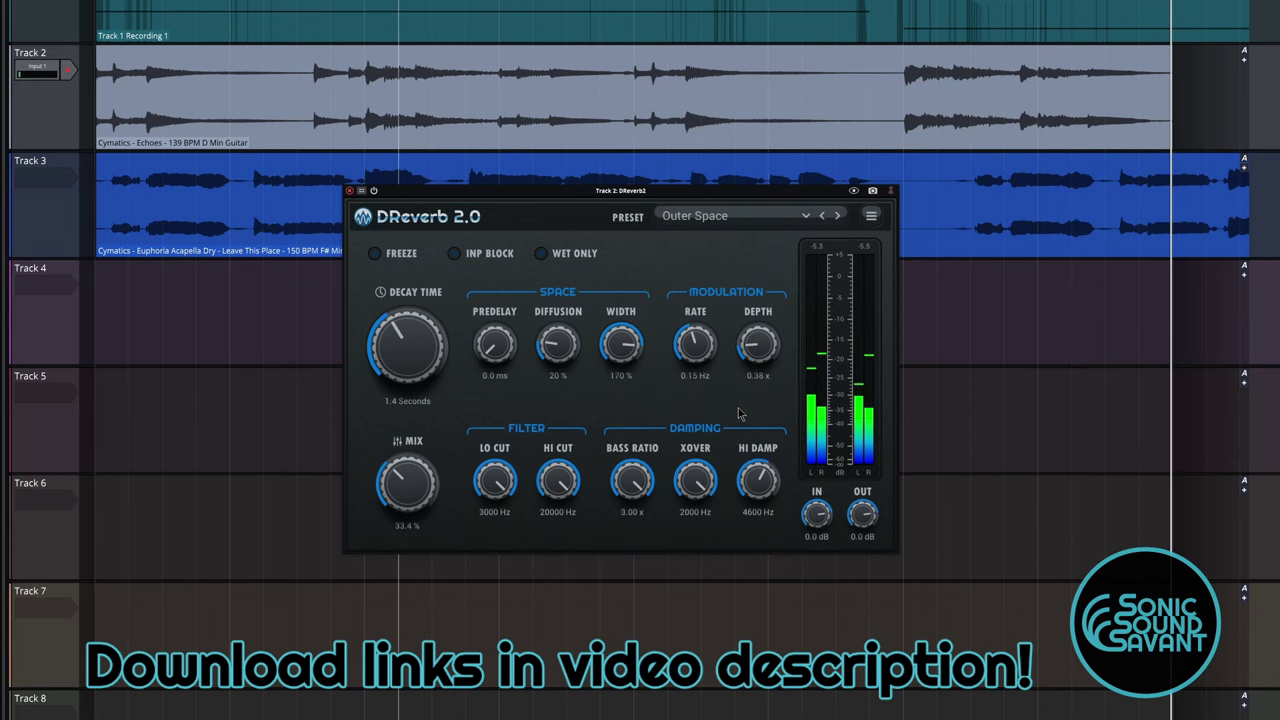
left_click(700, 221)
scroll(722, 425, "down", 2)
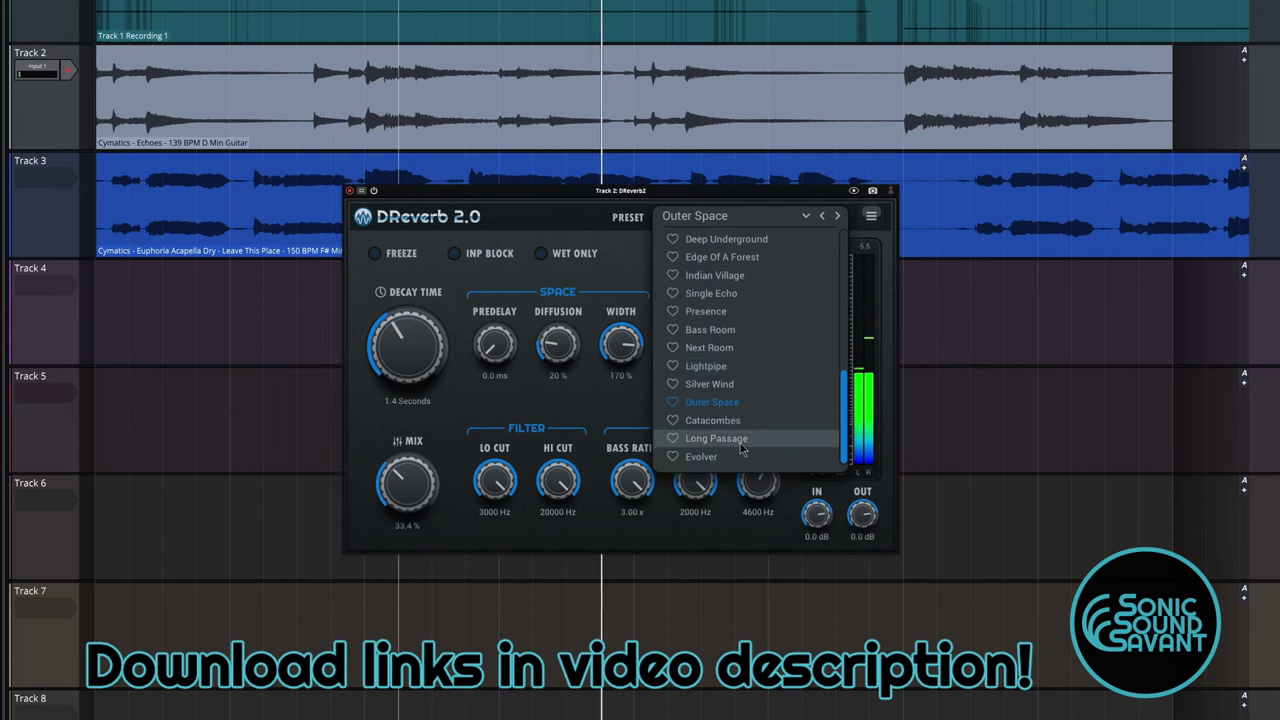
left_click(716, 439)
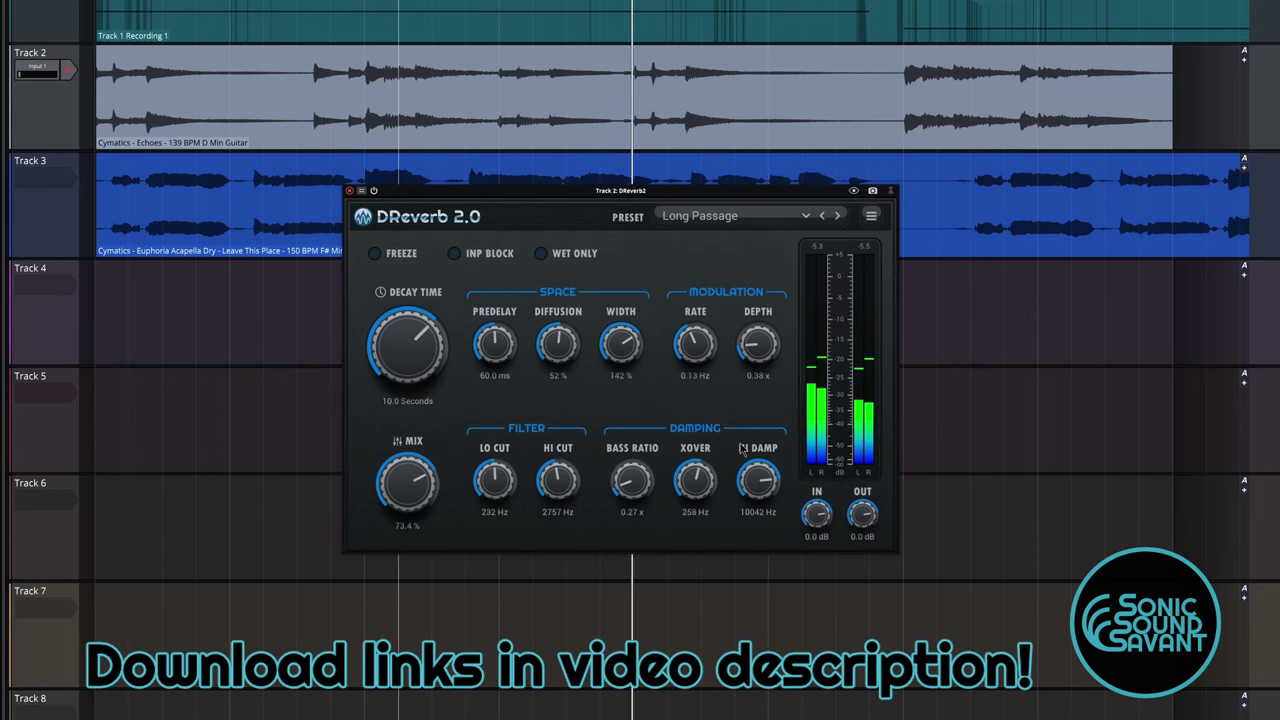
Load the Evolver reverb preset and set its modulation rate to 0.09 Hz and depth to 0.04 x.
left_click(707, 218)
scroll(712, 400, "down", 1)
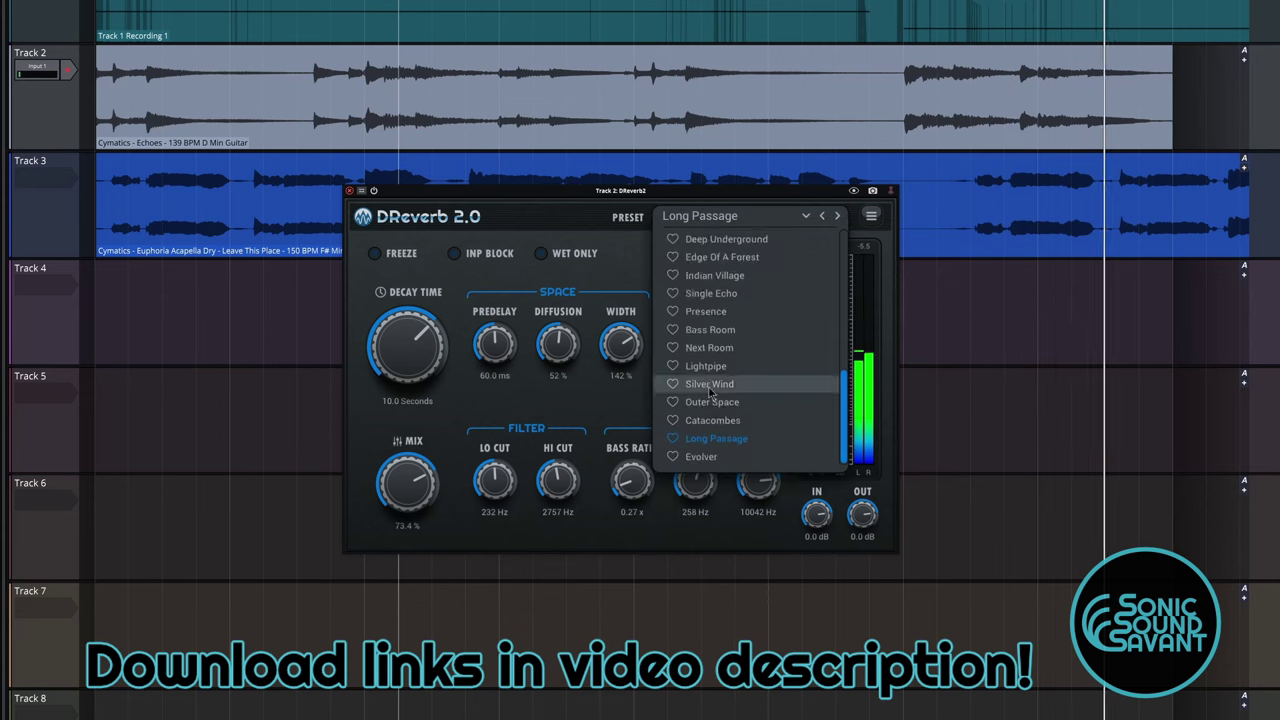
left_click(712, 454)
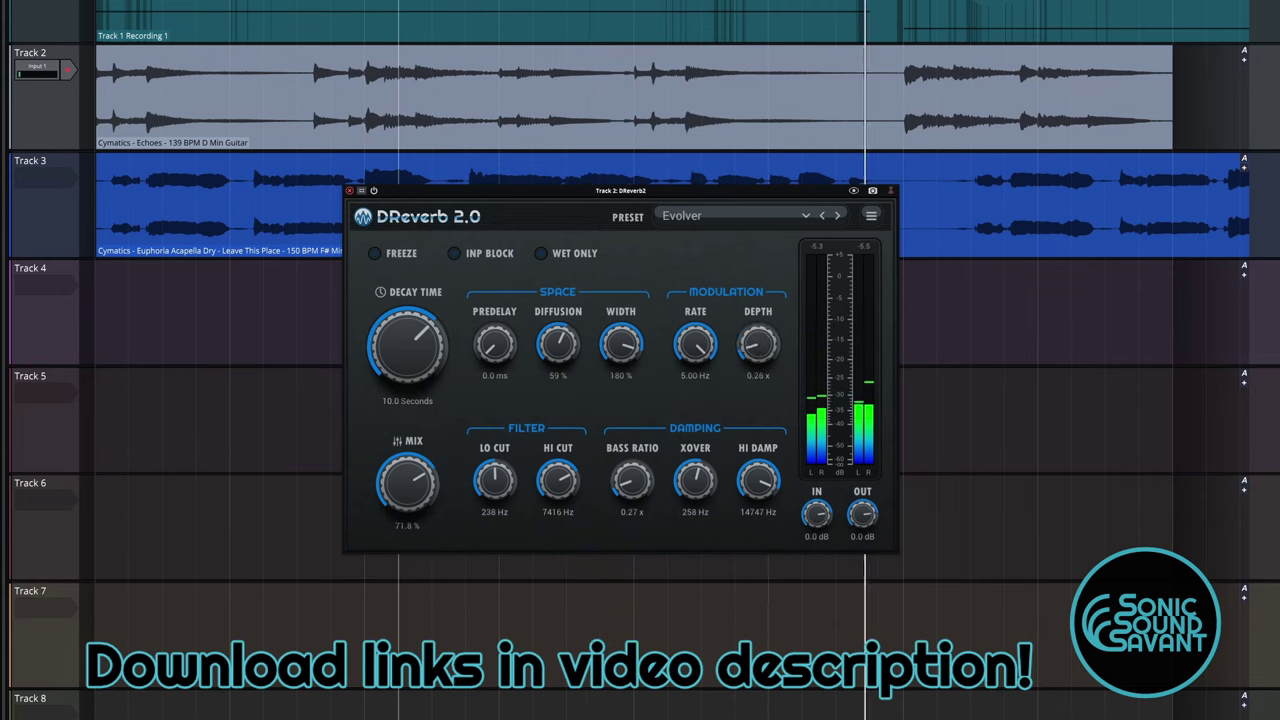
left_click_drag(758, 345, 695, 425)
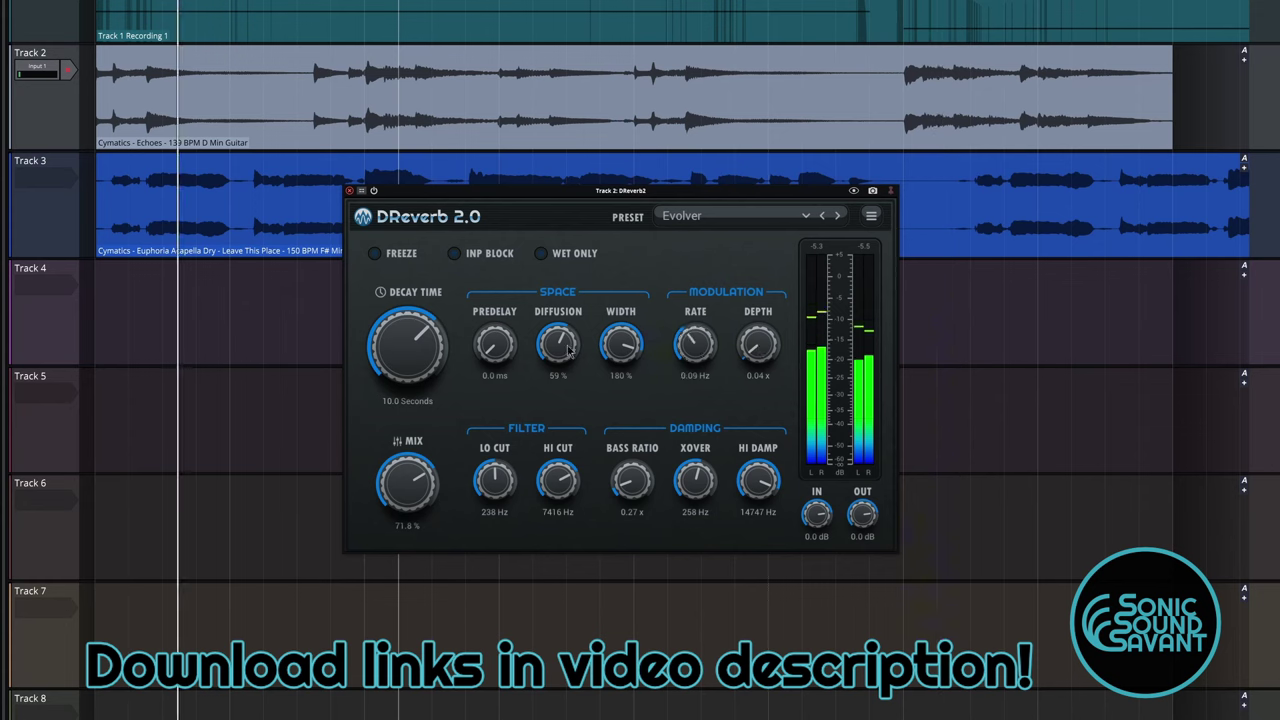
Set the reverb's diffusion to 7 % and predelay to 31.1 ms, with a mix of 62.4 % and a decay time of 4.1 seconds.
left_click_drag(558, 345, 558, 447)
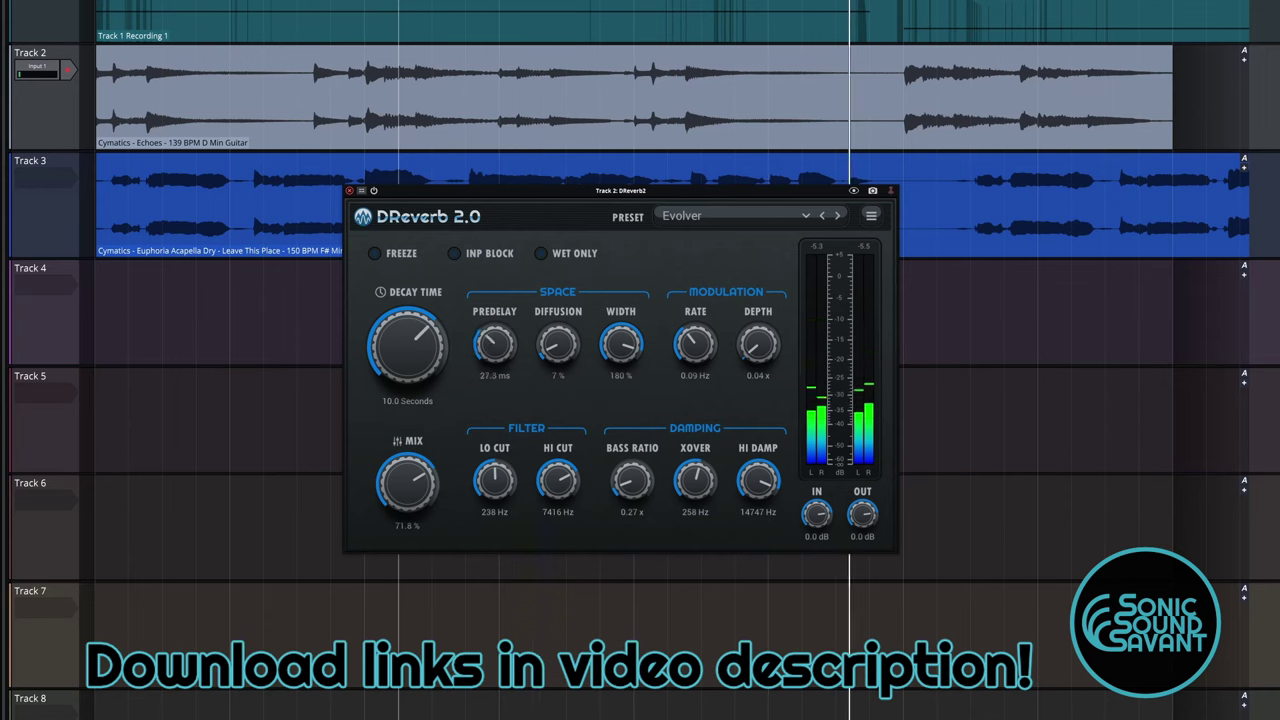
left_click_drag(495, 345, 495, 343)
left_click_drag(408, 483, 408, 498)
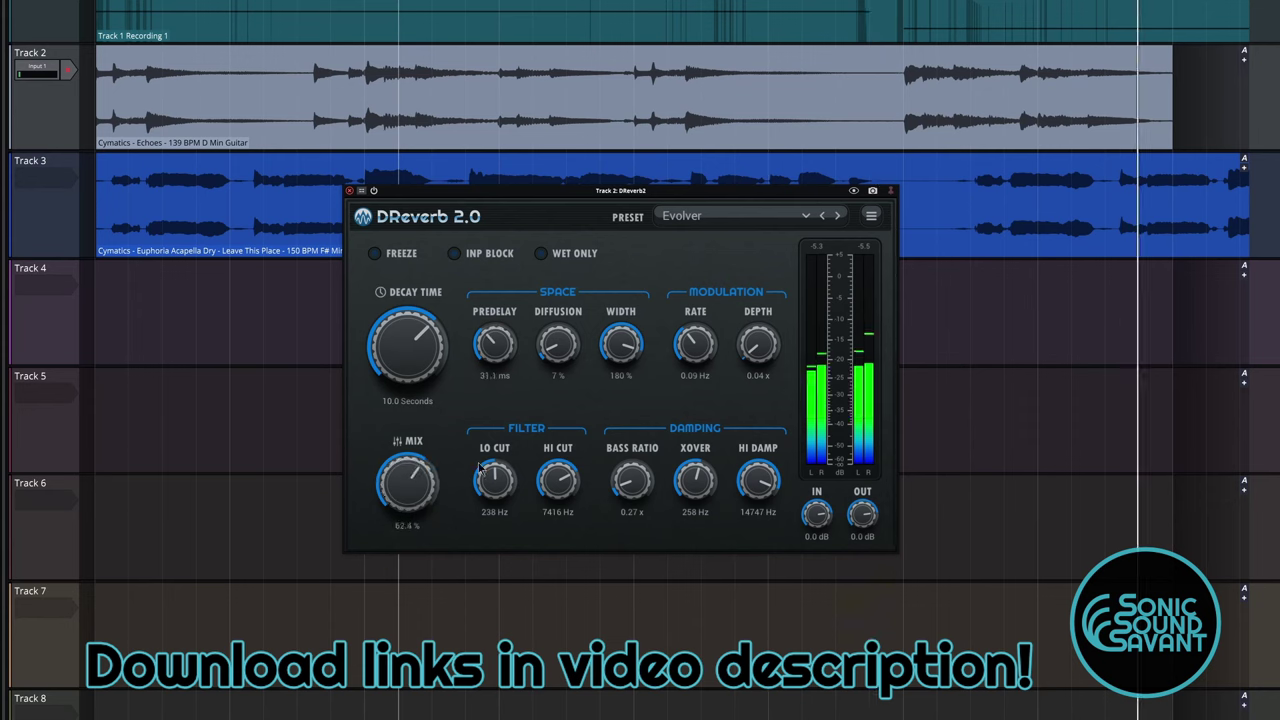
left_click_drag(417, 336, 417, 359)
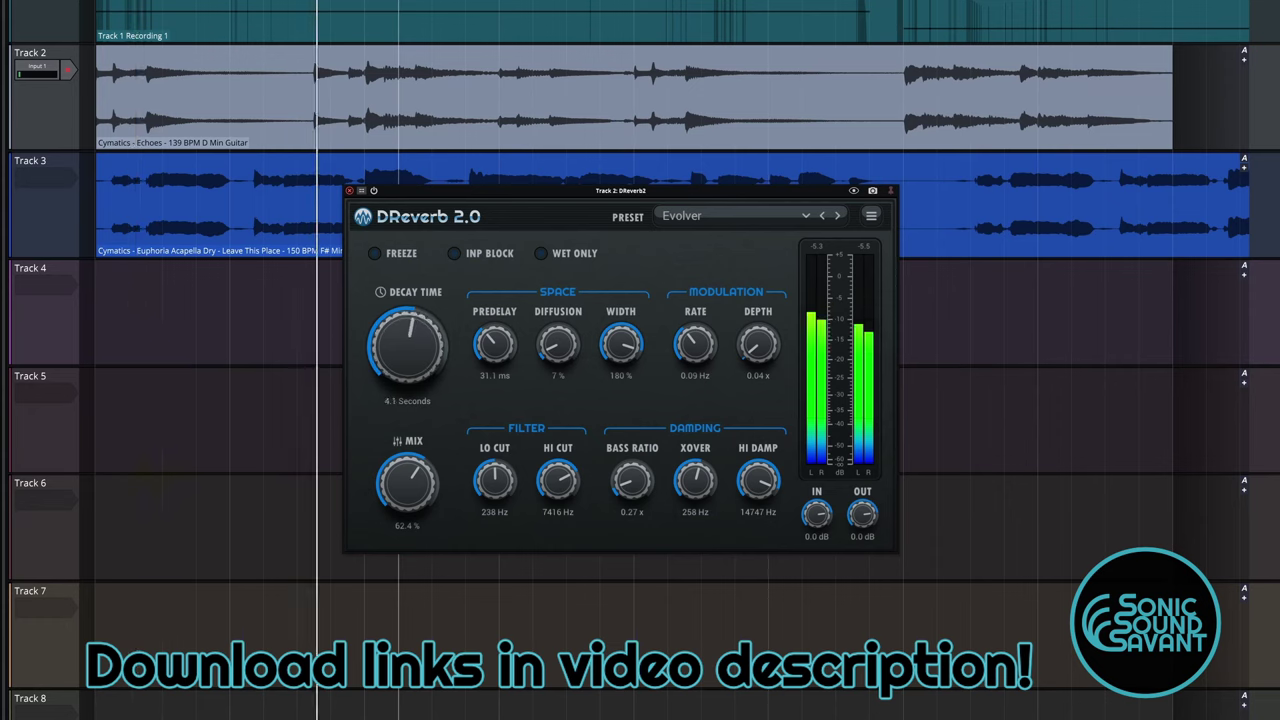
Set the reverb filter to 139 Hz low cut and 679 Hz high cut, and the damping to 2335 Hz high damp and 637 Hz crossover.
left_click_drag(504, 482, 504, 530)
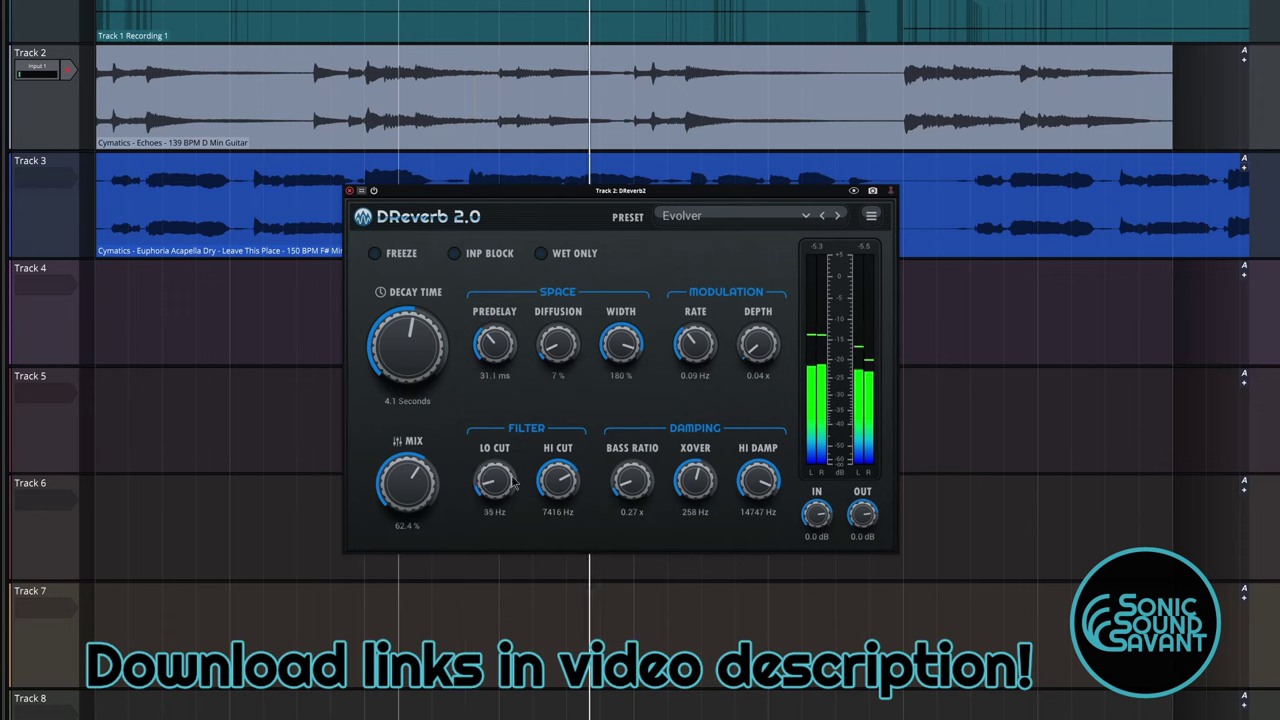
left_click_drag(558, 482, 495, 460)
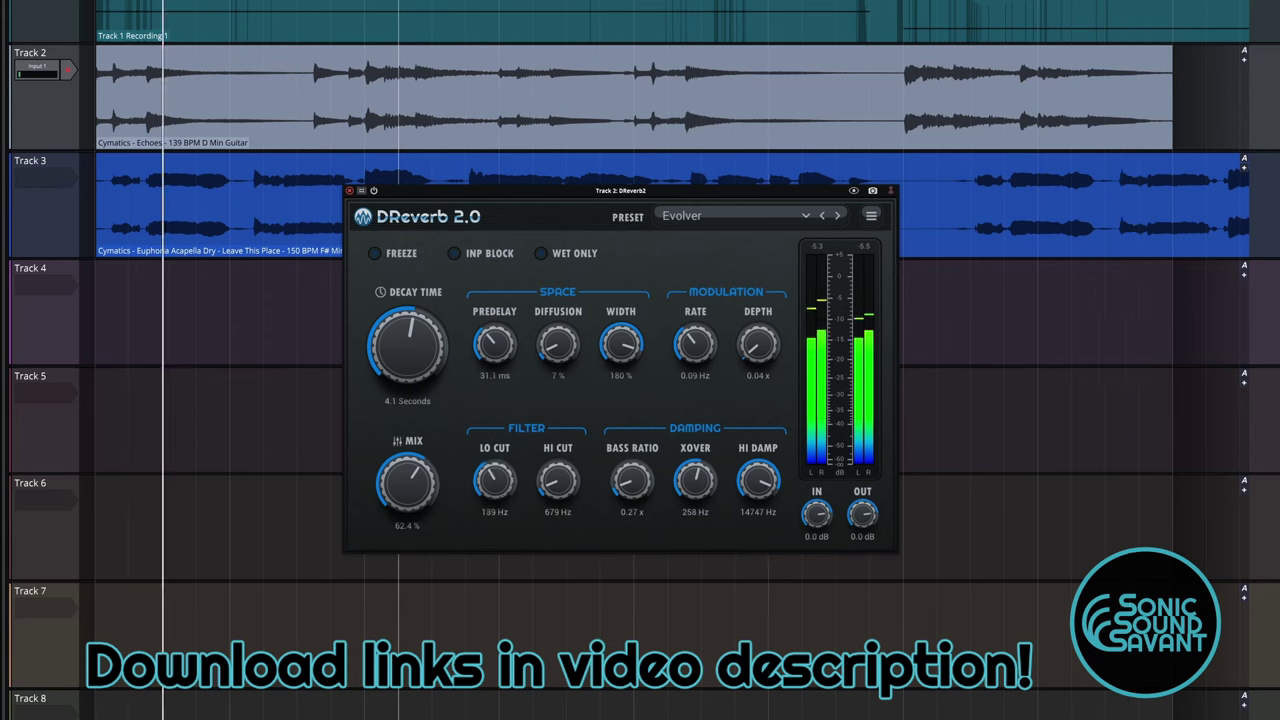
left_click_drag(758, 482, 758, 510)
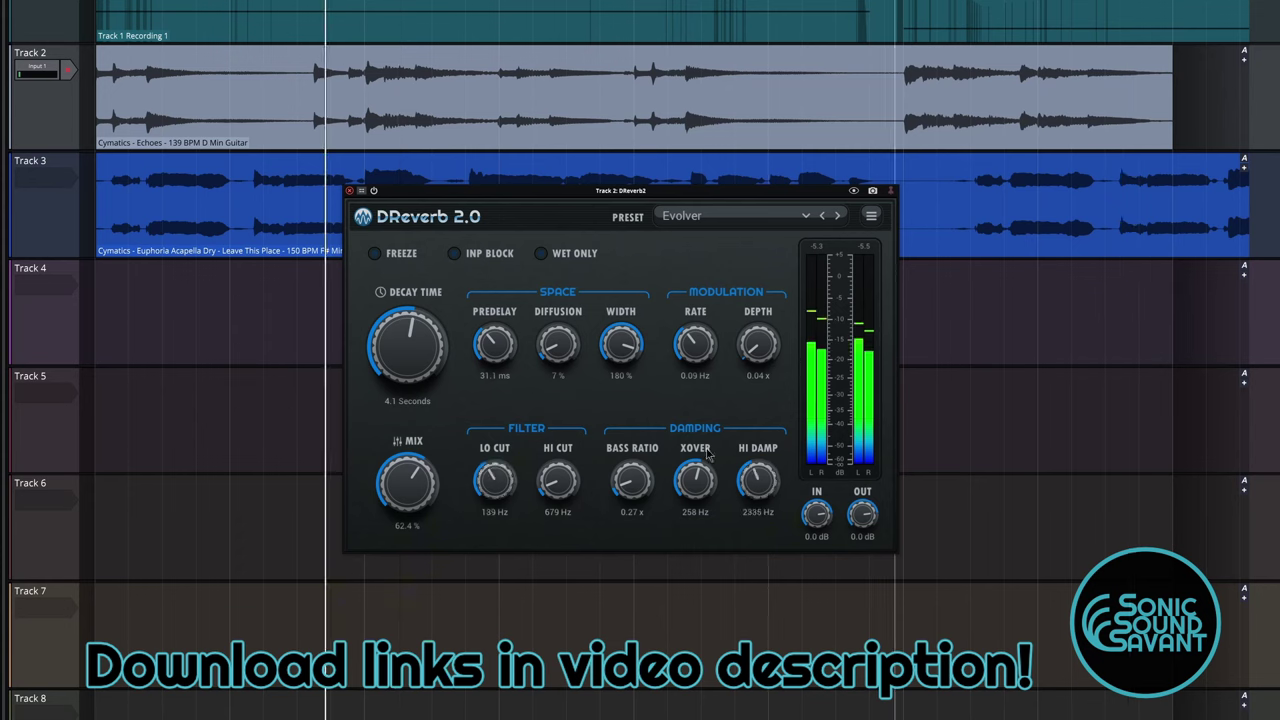
left_click_drag(697, 478, 697, 456)
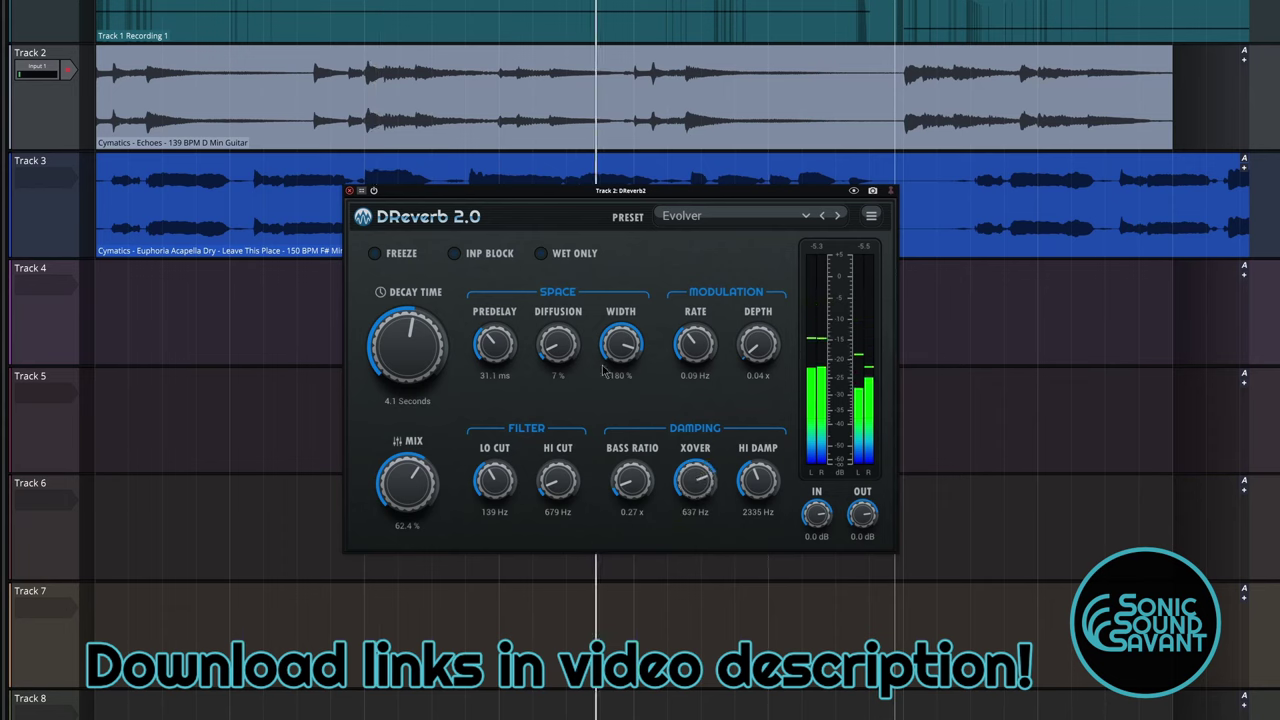
Set the reverb's diffusion to 79 % and stereo width to 101 %.
mouse_move(562, 347)
left_mouse_down()
mouse_move(562, 336)
mouse_move(557, 346)
left_mouse_up()
left_click_drag(637, 361, 637, 378)
left_click_drag(558, 345, 558, 321)
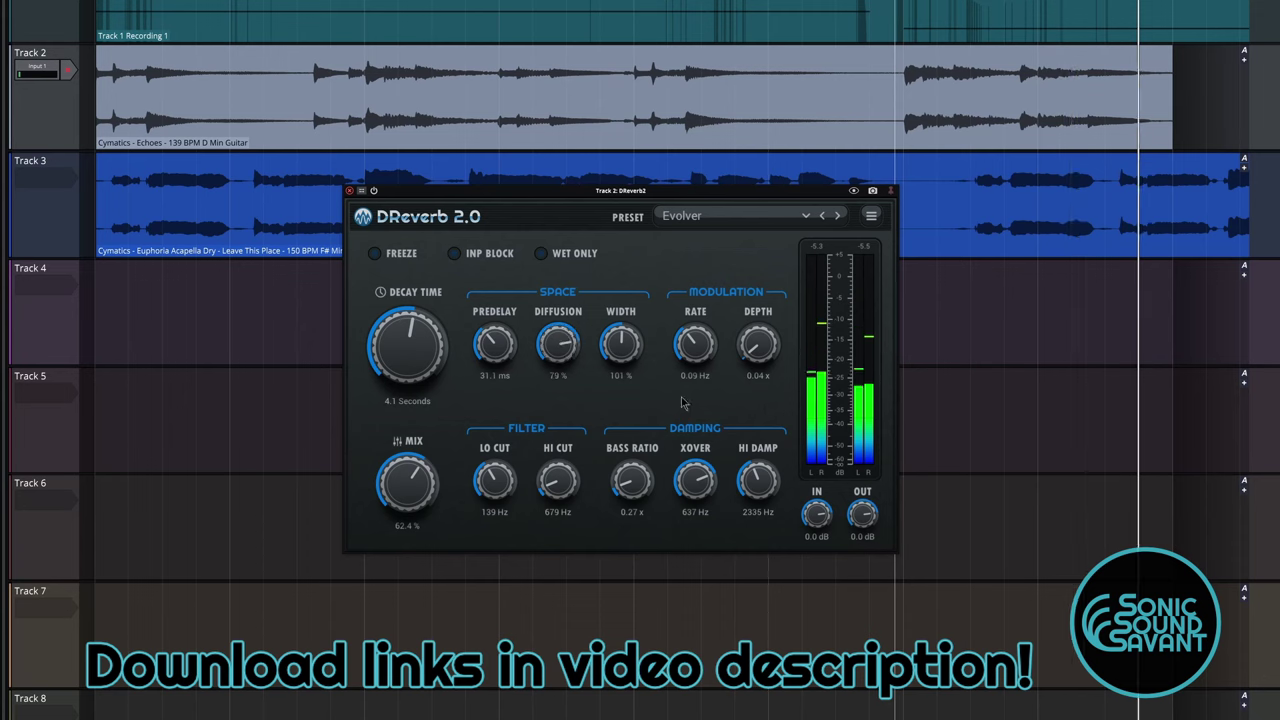
Set the modulation depth to 2.08 x and the reverb filter to 20000 Hz high cut and 75 Hz low cut.
left_click_drag(752, 346, 752, 325)
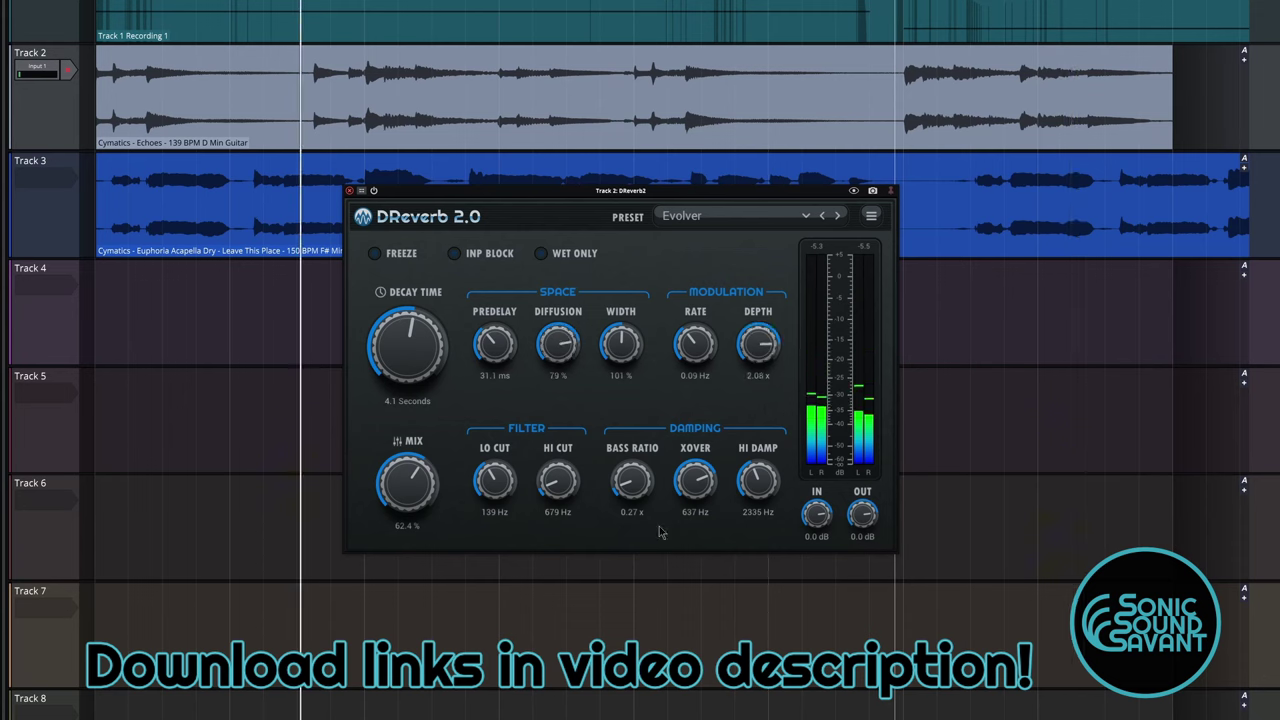
left_click_drag(578, 495, 578, 455)
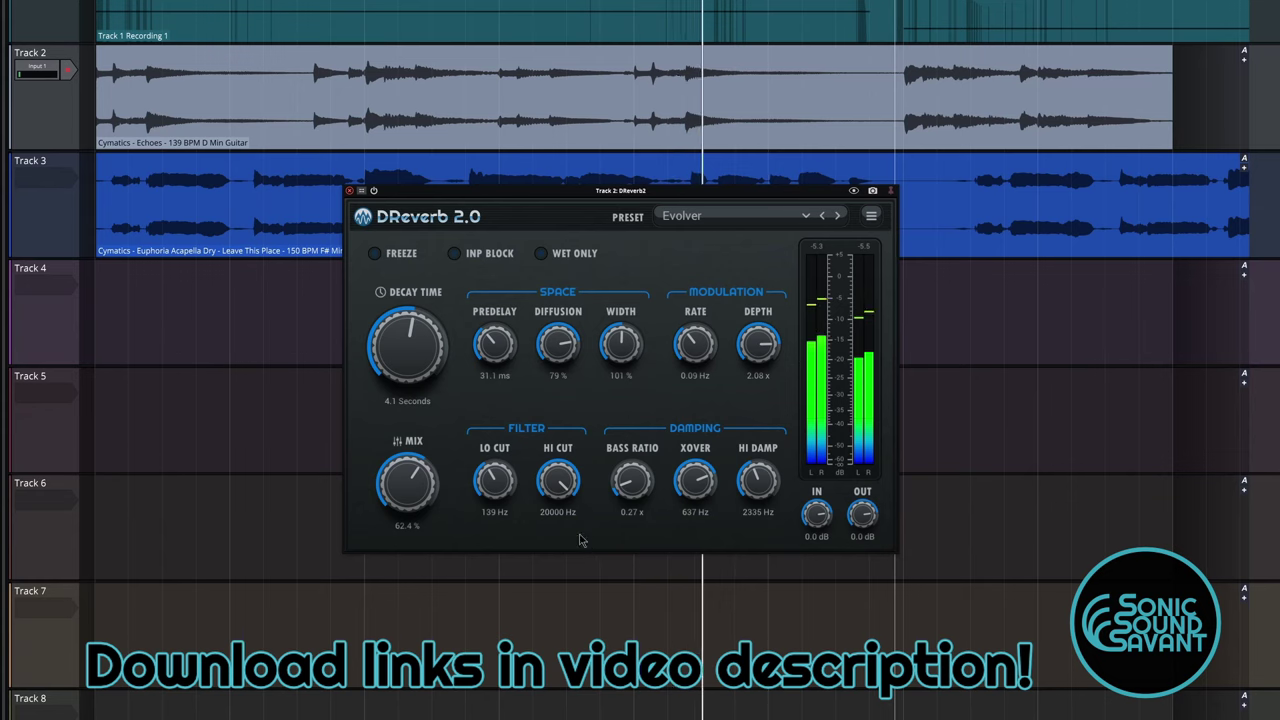
left_click_drag(494, 487, 494, 497)
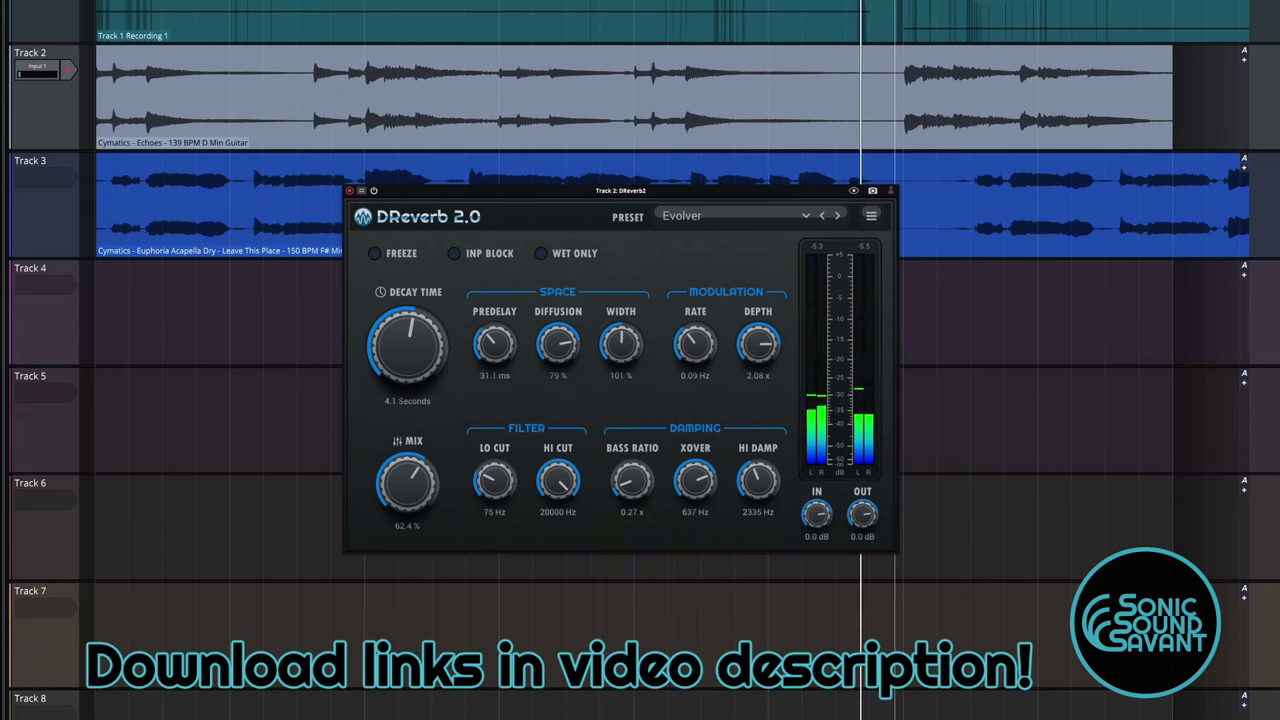